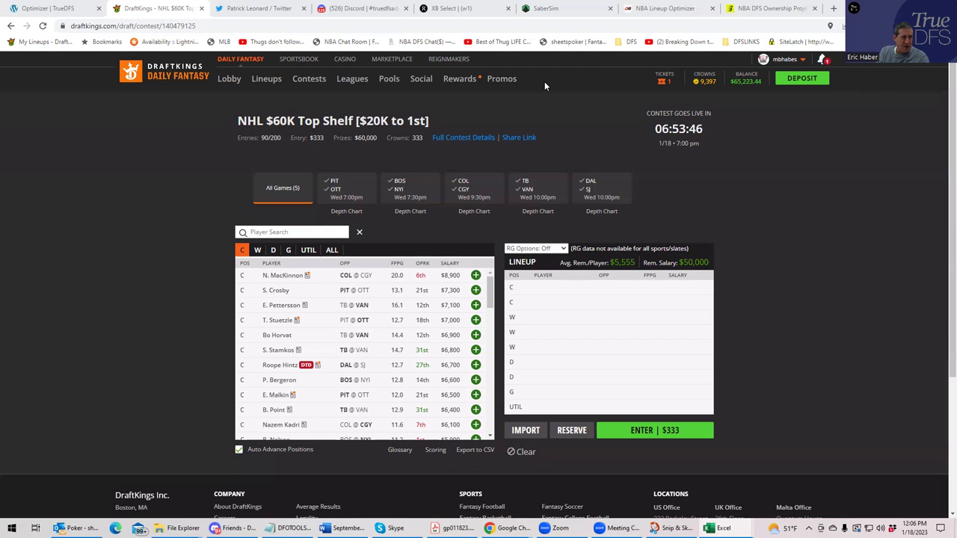
Step: Switch to SaberSim and change its sport from NBA to NHL to open the NHL DraftKings projections
{"action": "left_click", "coordinate": [542, 11]}
{"action": "left_click", "coordinate": [119, 68]}
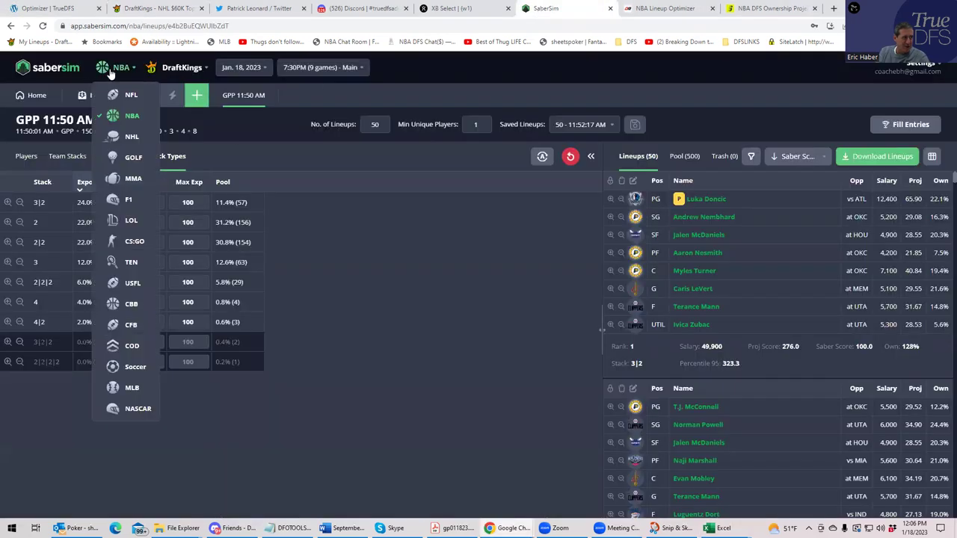
{"action": "left_click", "coordinate": [133, 137]}
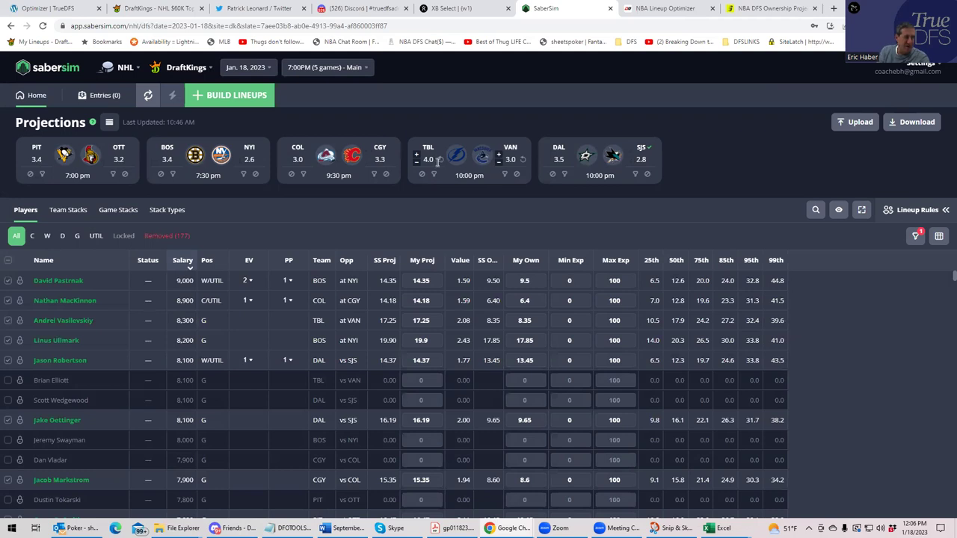
Step: Switch to DailyRoto, open its NHL lineup optimizer and load the DraftKings Main slate
{"action": "left_click", "coordinate": [658, 9]}
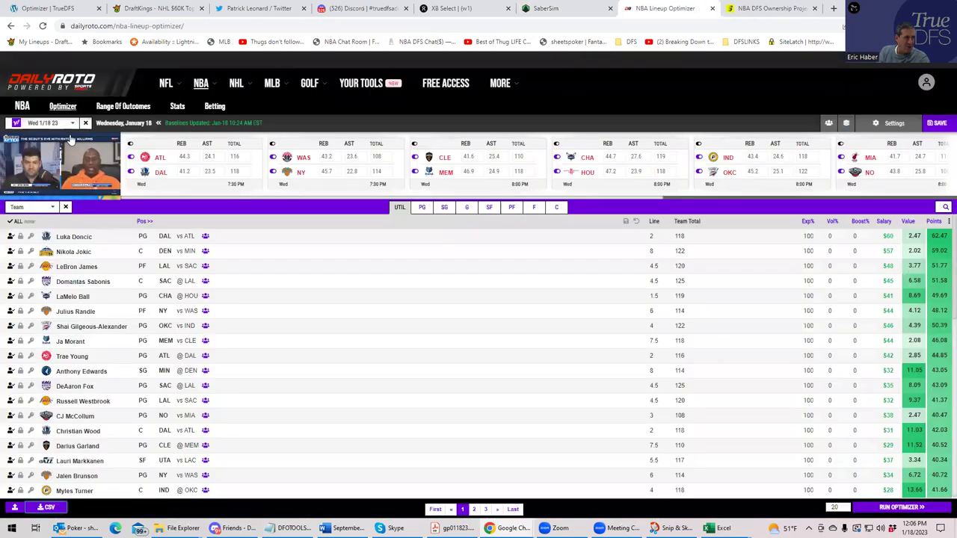
{"action": "mouse_move", "coordinate": [237, 86]}
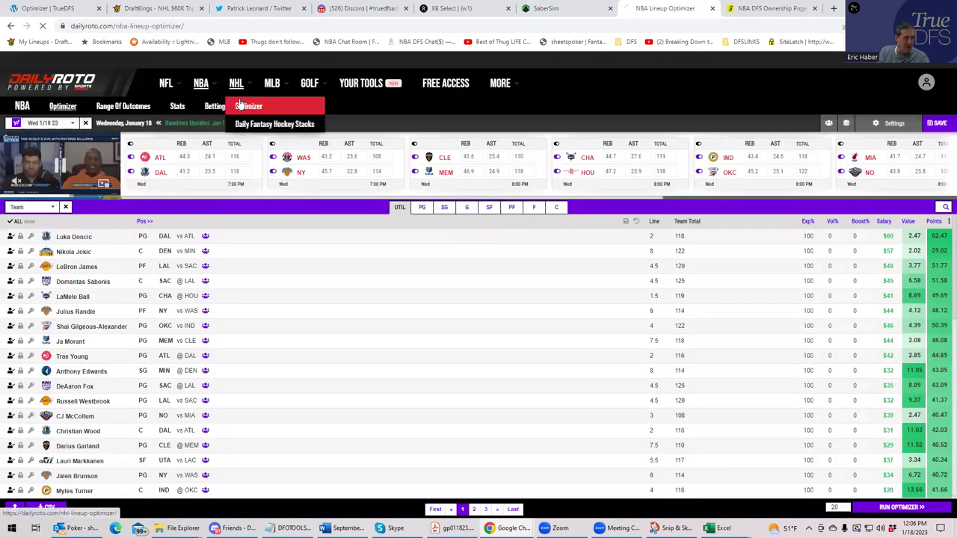
{"action": "left_click", "coordinate": [239, 104]}
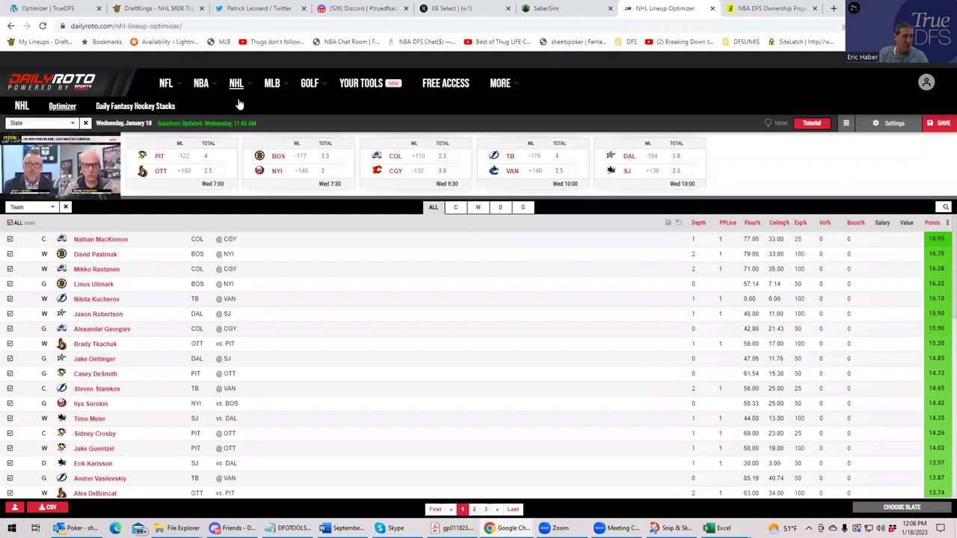
{"action": "left_click", "coordinate": [43, 125]}
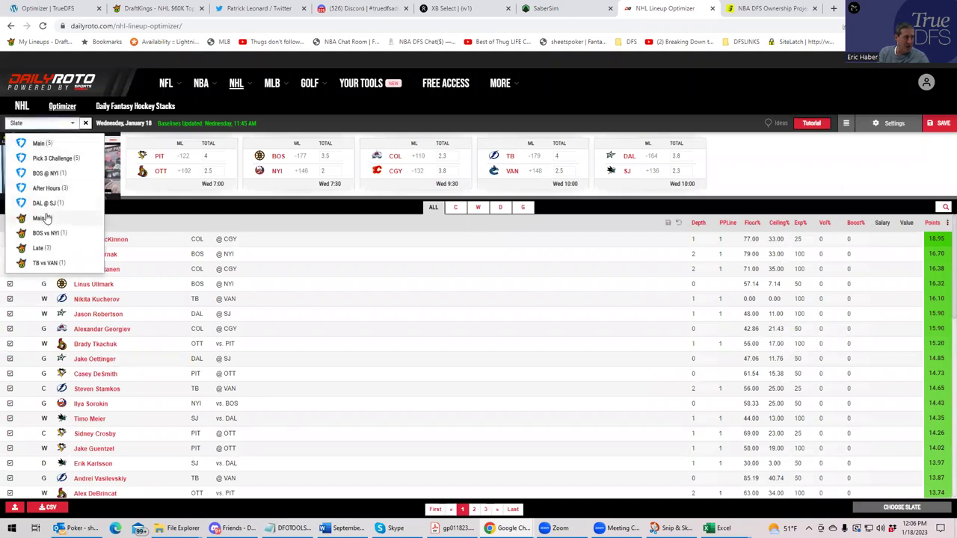
{"action": "left_click", "coordinate": [41, 218]}
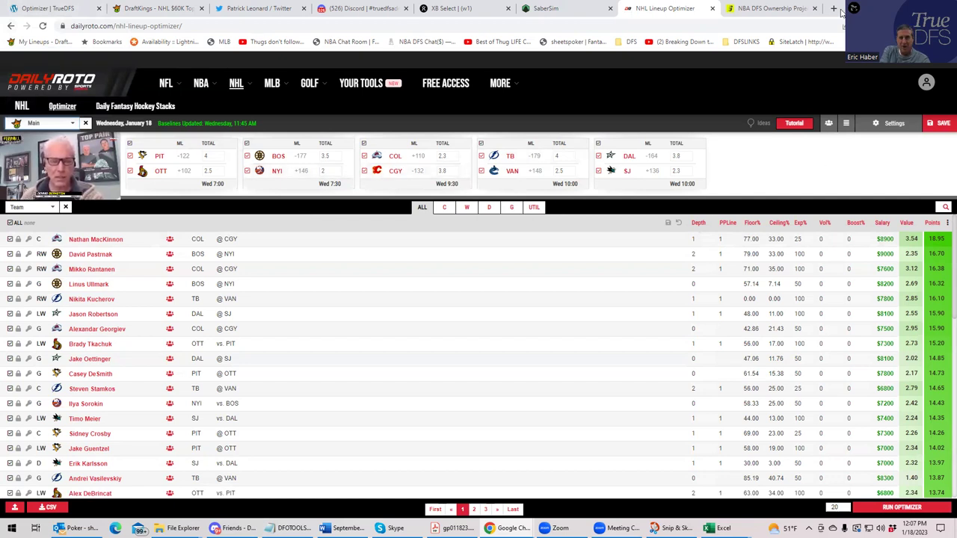
Step: Switch to the NHLDK_Proj workbook in Excel, maximize it and review the pp$, Sheets Value Score, Ownership, EV Line and PP Line columns
{"action": "key", "text": "alt+Tab"}
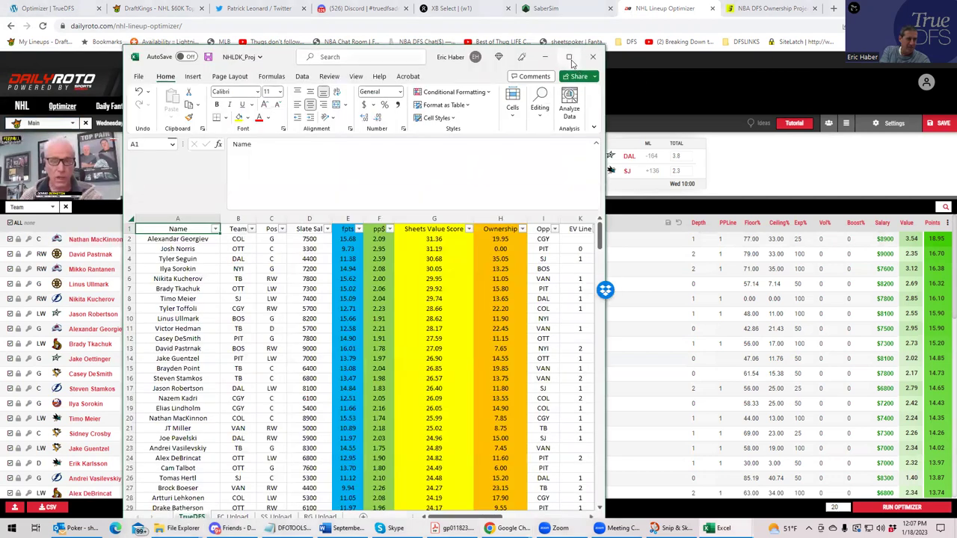
{"action": "double_click", "coordinate": [561, 56]}
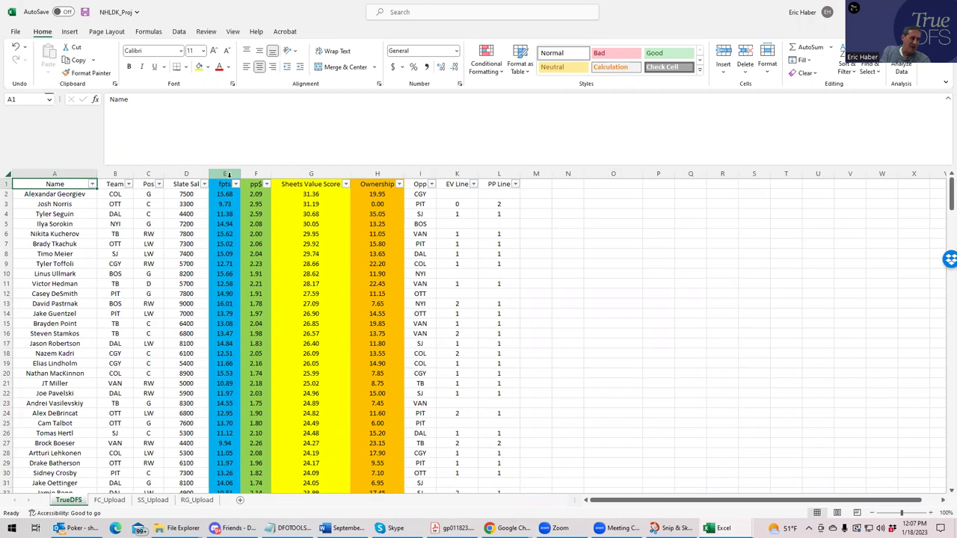
{"action": "left_click", "coordinate": [256, 173]}
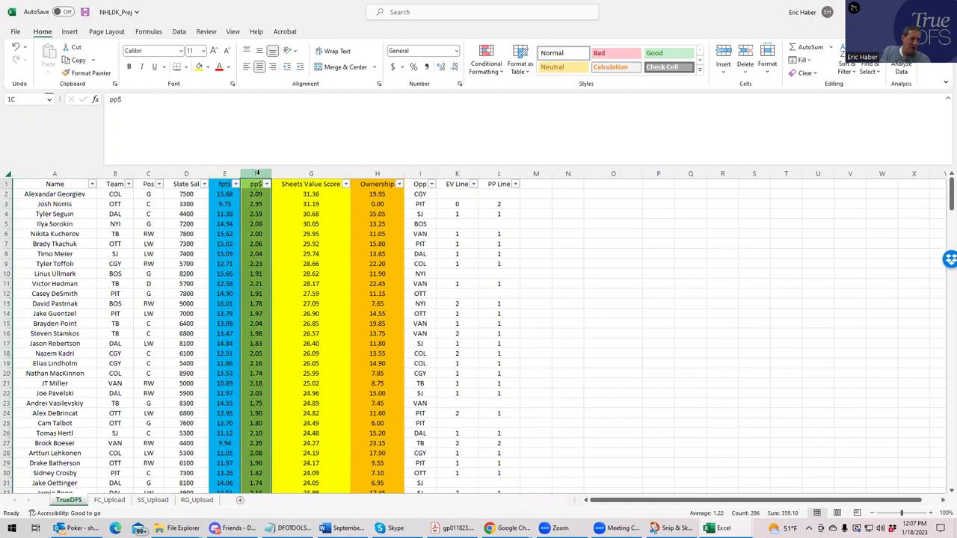
{"action": "left_click", "coordinate": [304, 173]}
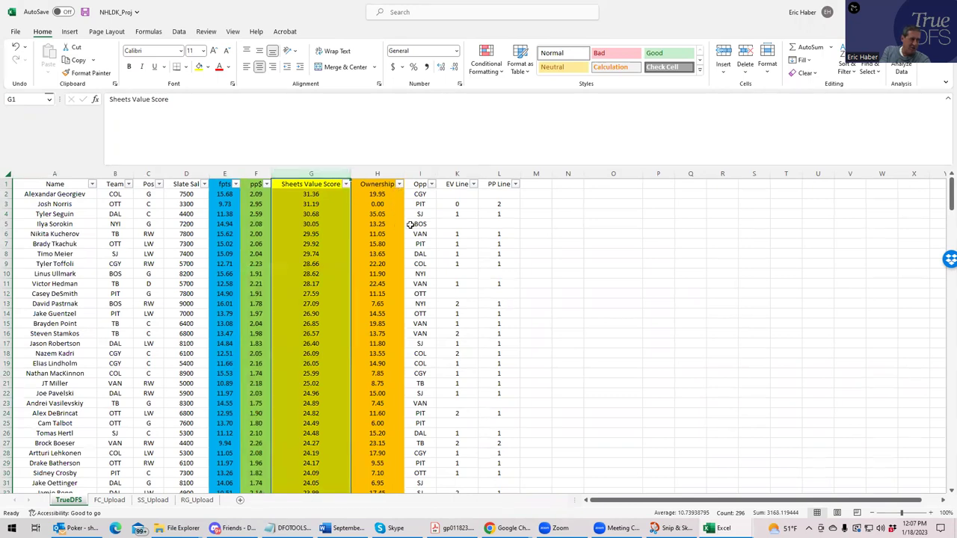
{"action": "left_click", "coordinate": [381, 173]}
{"action": "left_click", "coordinate": [460, 173]}
{"action": "left_click", "coordinate": [485, 172]}
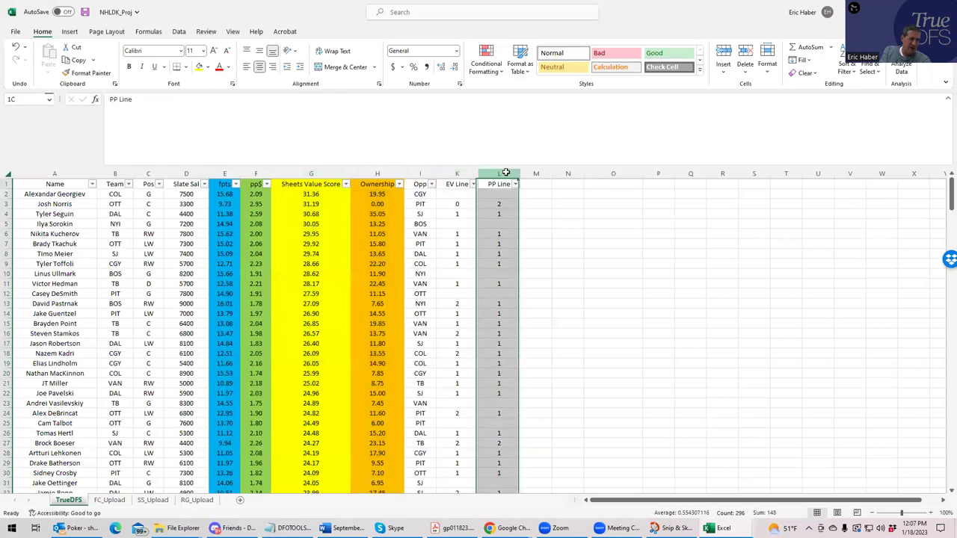
{"action": "left_click", "coordinate": [459, 182]}
{"action": "left_click", "coordinate": [461, 175]}
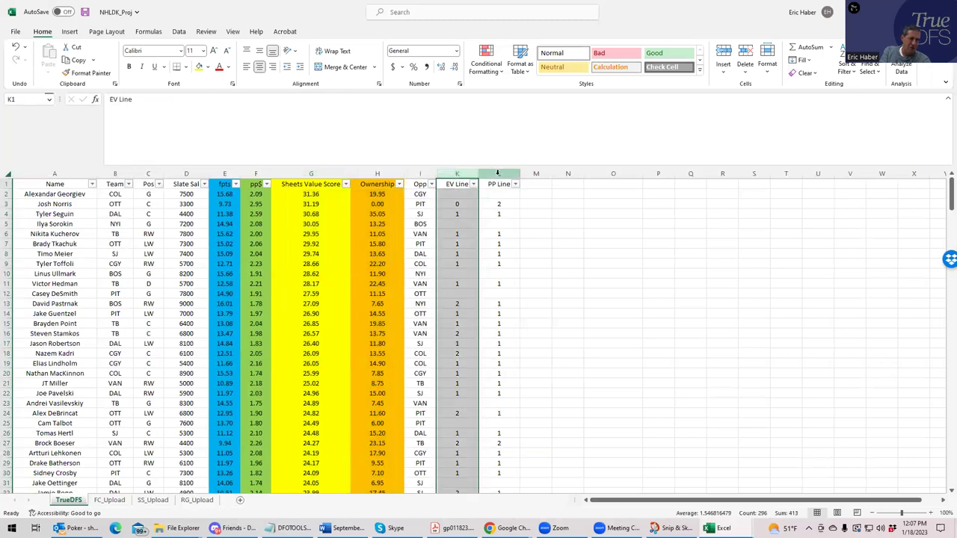
{"action": "left_click", "coordinate": [499, 174]}
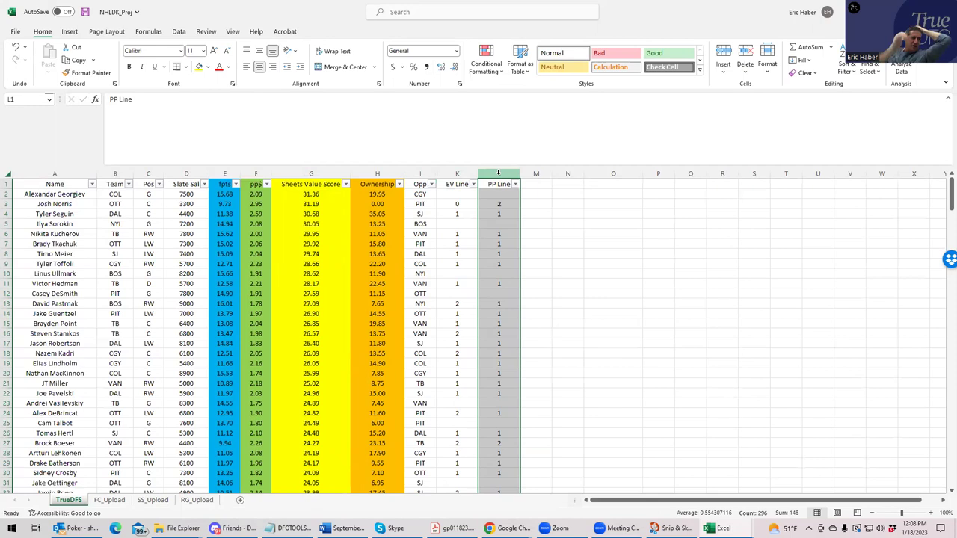
Step: Sort the player table by Sheets Value Score from largest to smallest and check the top players' teams and line assignments
{"action": "left_click", "coordinate": [346, 184]}
{"action": "left_click", "coordinate": [301, 213]}
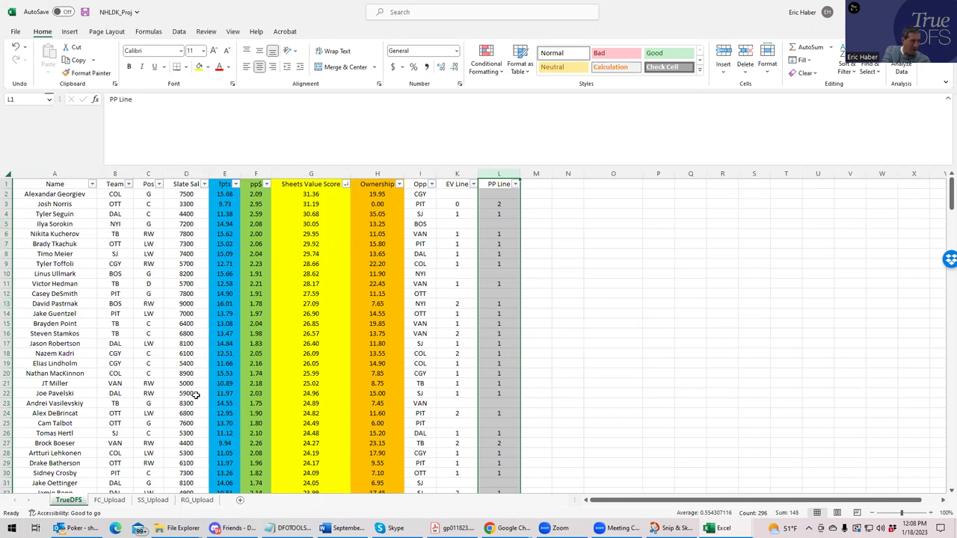
{"action": "left_click", "coordinate": [119, 326]}
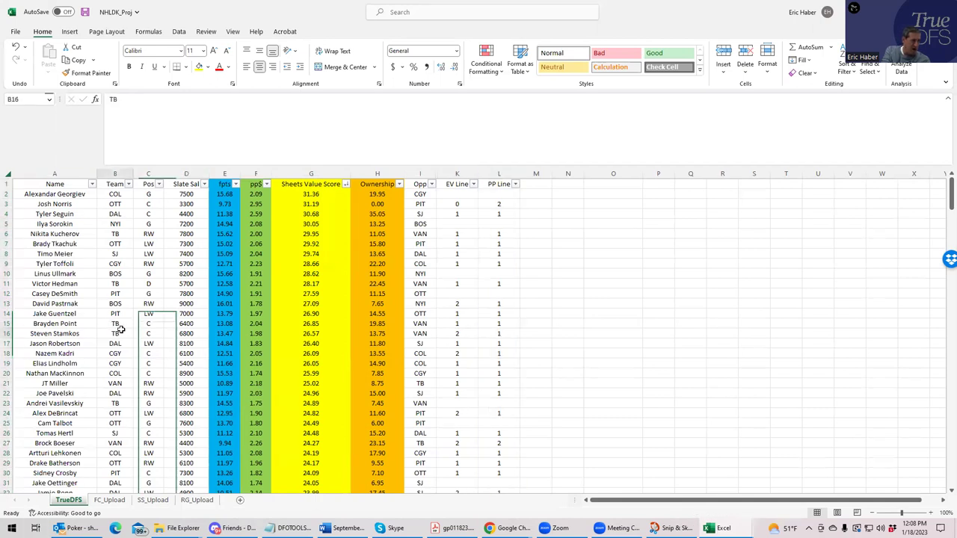
{"action": "left_click", "coordinate": [117, 226]}
{"action": "left_click", "coordinate": [118, 239]}
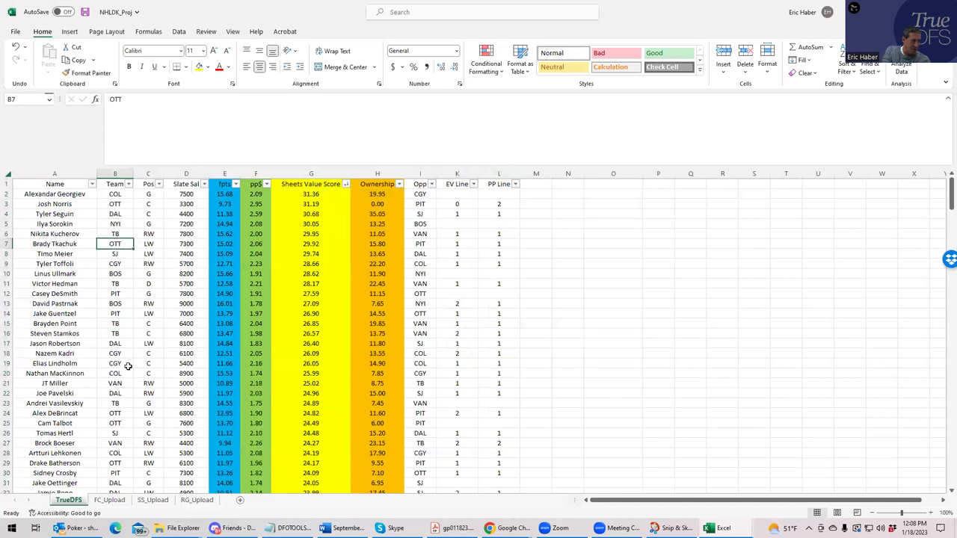
{"action": "left_click", "coordinate": [449, 234]}
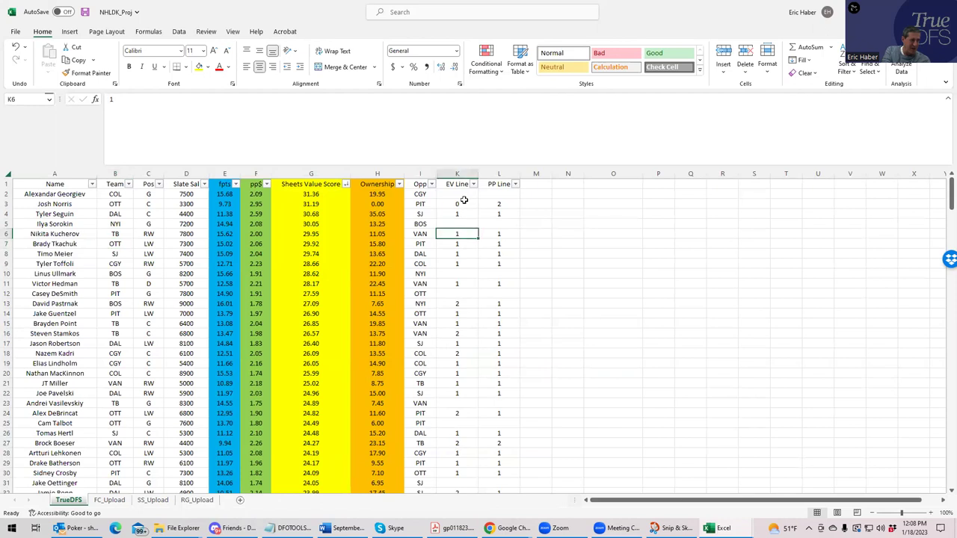
{"action": "left_click", "coordinate": [456, 263]}
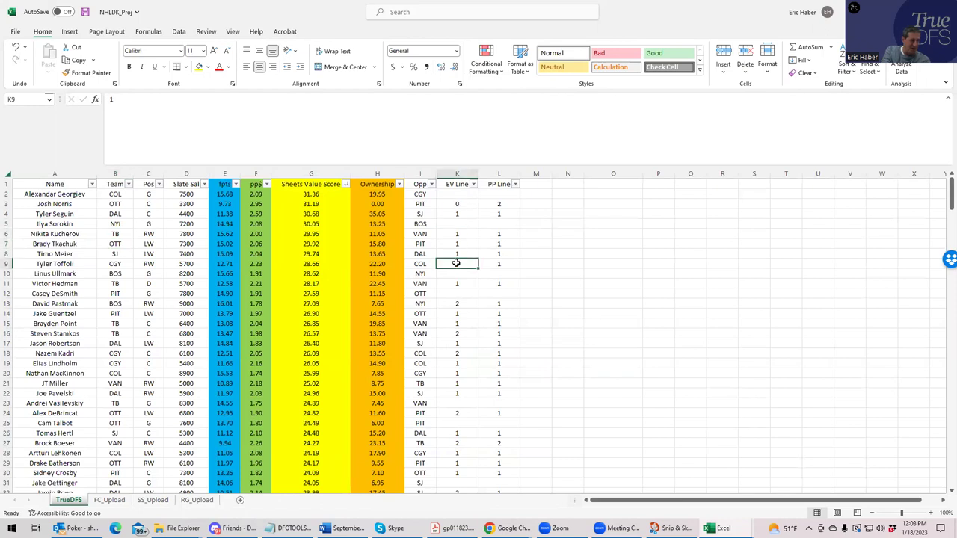
{"action": "left_click", "coordinate": [499, 234]}
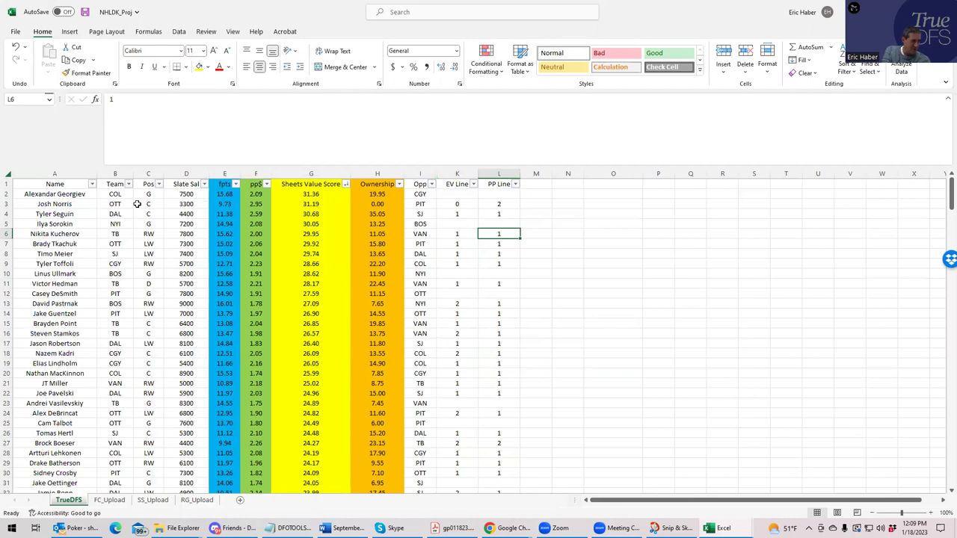
{"action": "left_click_drag", "start_coordinate": [115, 196], "coordinate": [119, 374]}
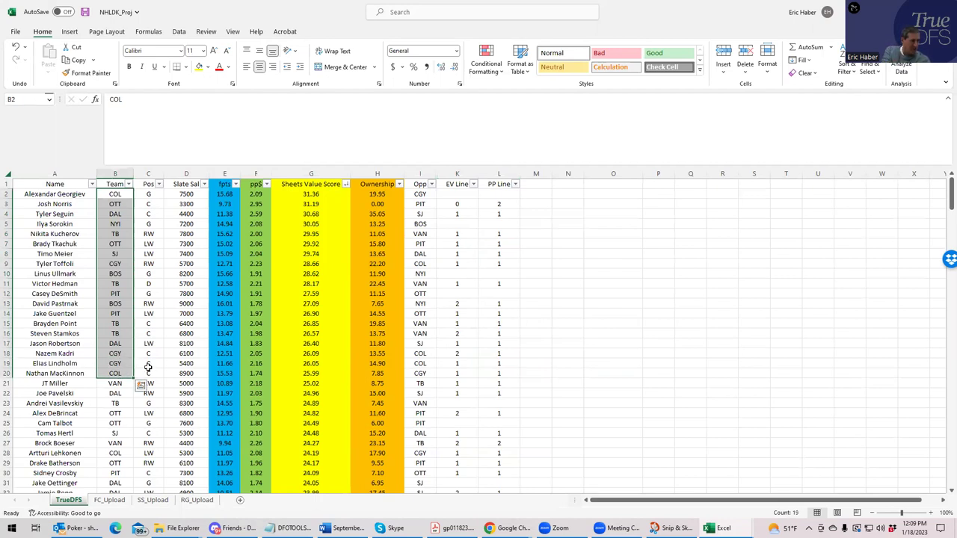
Step: Examine the Ottawa players near the top of the list, including the low-priced OTT center's salary and value score
{"action": "left_click", "coordinate": [187, 203]}
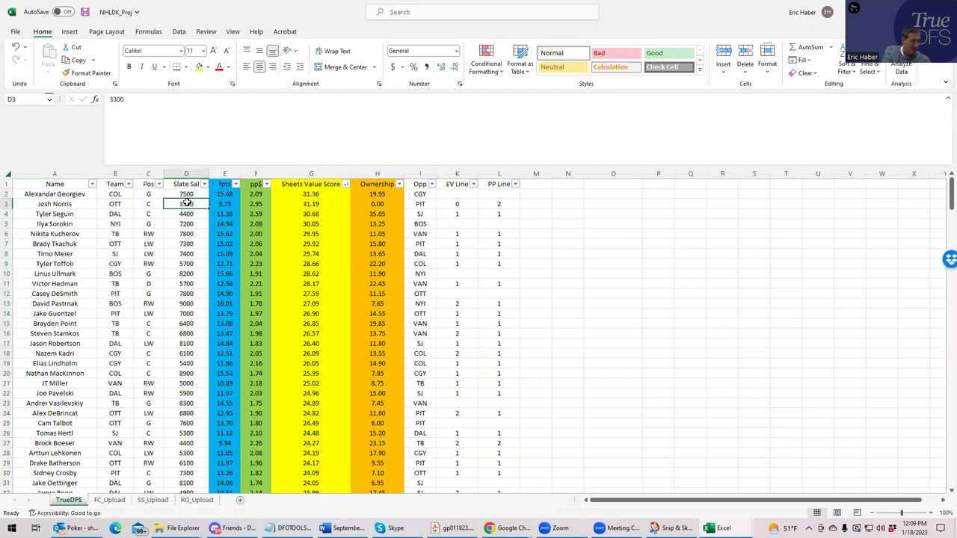
{"action": "left_click", "coordinate": [118, 206]}
{"action": "left_click", "coordinate": [307, 203]}
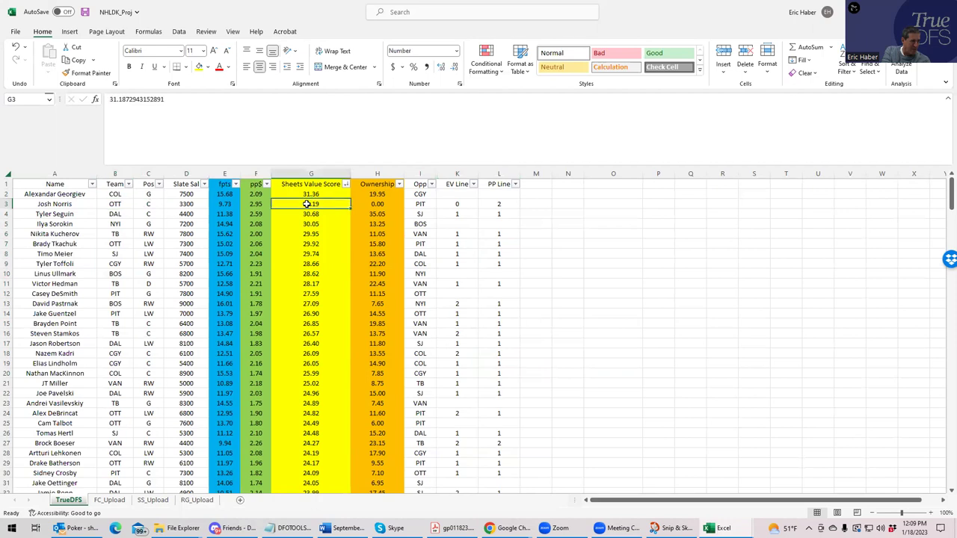
{"action": "left_click", "coordinate": [118, 243]}
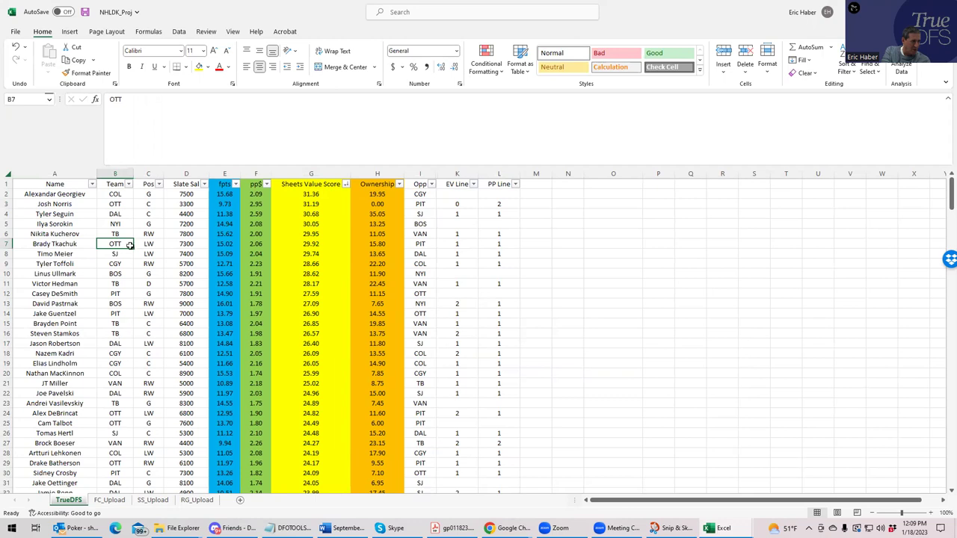
{"action": "left_click", "coordinate": [118, 413]}
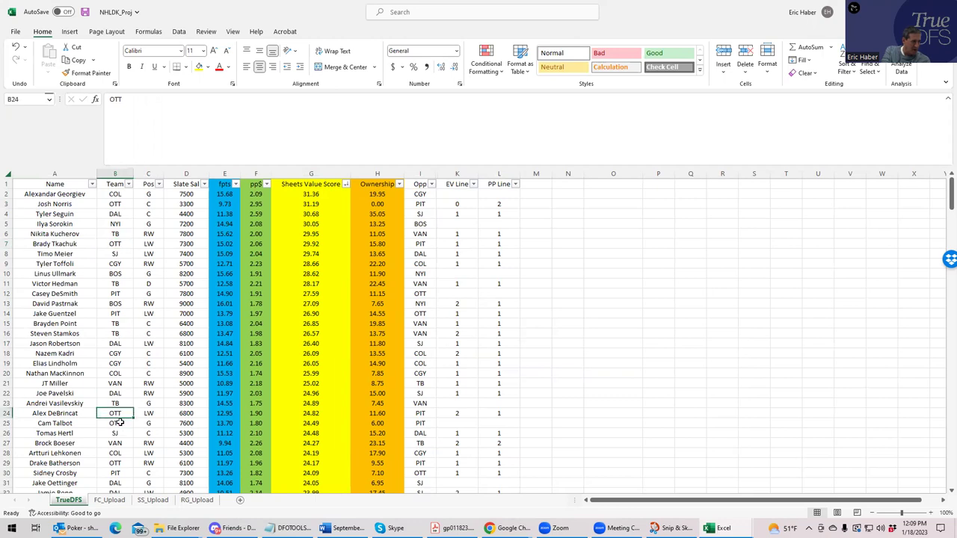
{"action": "left_click", "coordinate": [120, 423]}
{"action": "left_click", "coordinate": [118, 414]}
{"action": "left_click", "coordinate": [119, 423]}
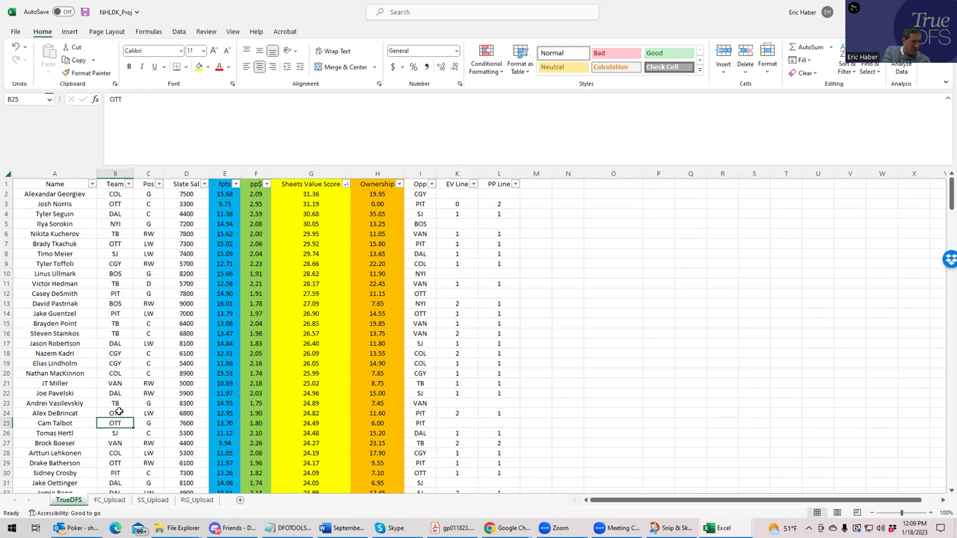
Step: Compare the EV Line and PP Line assignments of the Ottawa skaters as a possible stack
{"action": "left_click", "coordinate": [118, 205]}
{"action": "left_click", "coordinate": [112, 244]}
{"action": "left_click", "coordinate": [125, 205]}
{"action": "left_click", "coordinate": [495, 204]}
{"action": "left_click", "coordinate": [455, 205]}
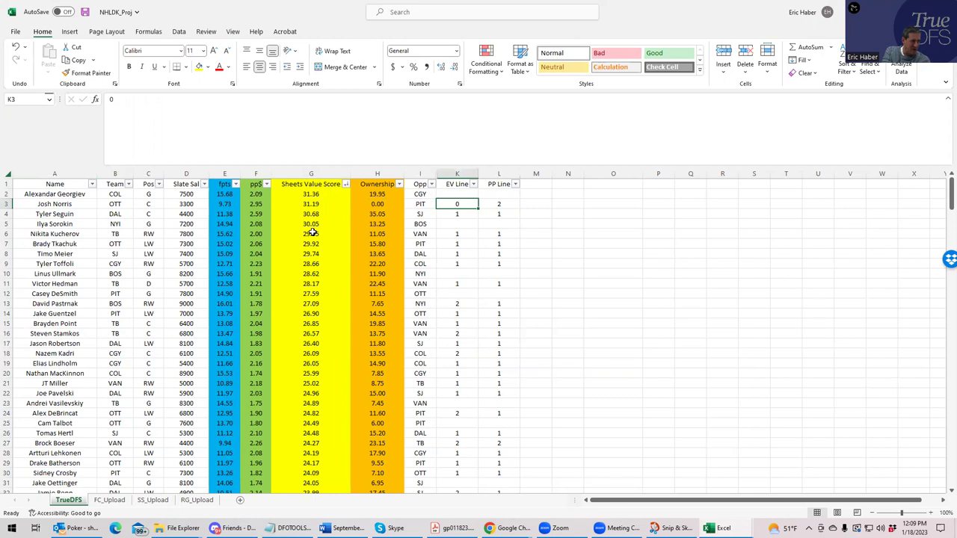
{"action": "left_click", "coordinate": [122, 244]}
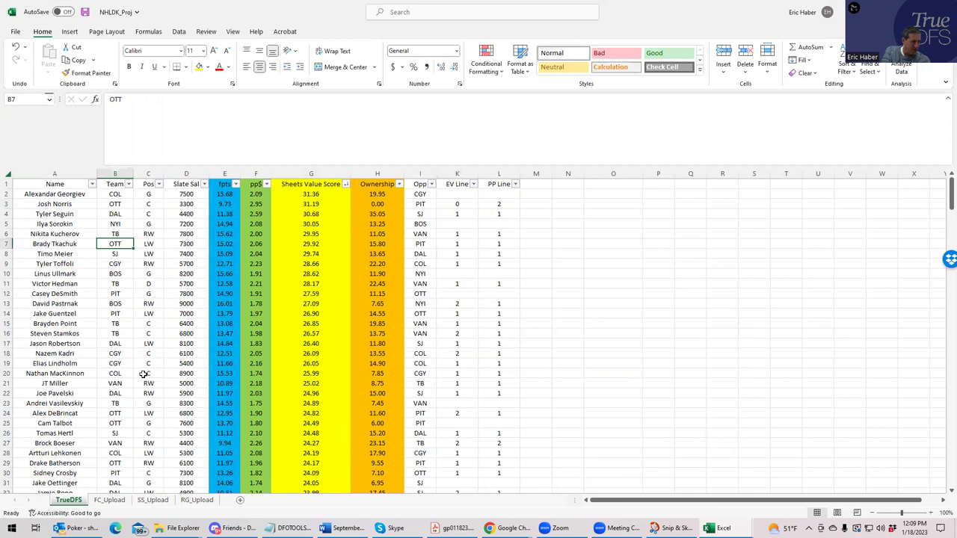
{"action": "left_click", "coordinate": [147, 413]}
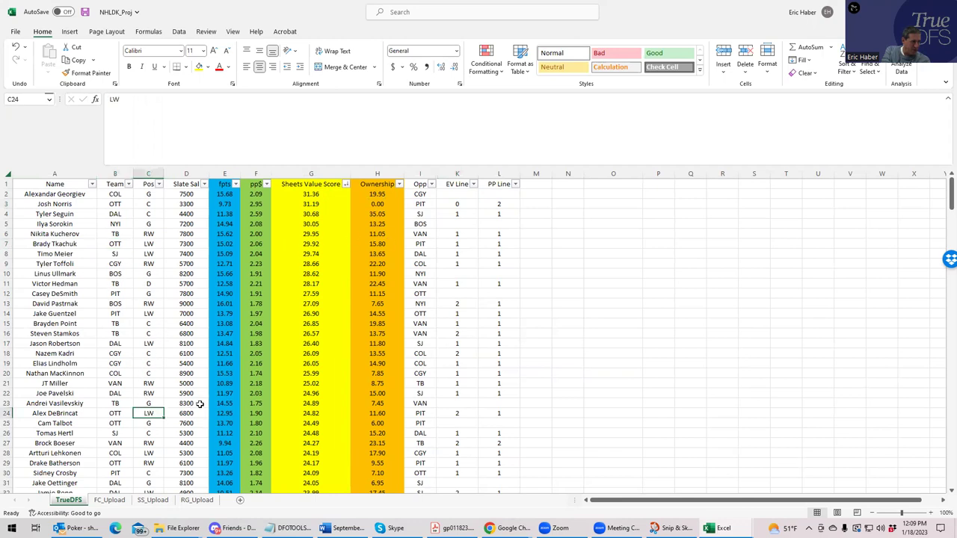
{"action": "left_click", "coordinate": [455, 412]}
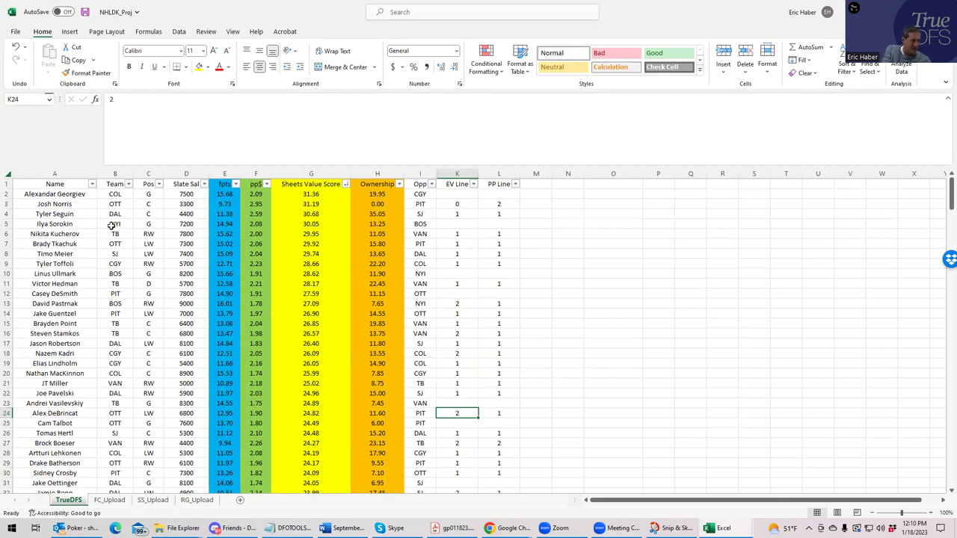
Step: Examine the Dallas and Tampa Bay players among the highest value scores as possible stacks
{"action": "left_click", "coordinate": [152, 214]}
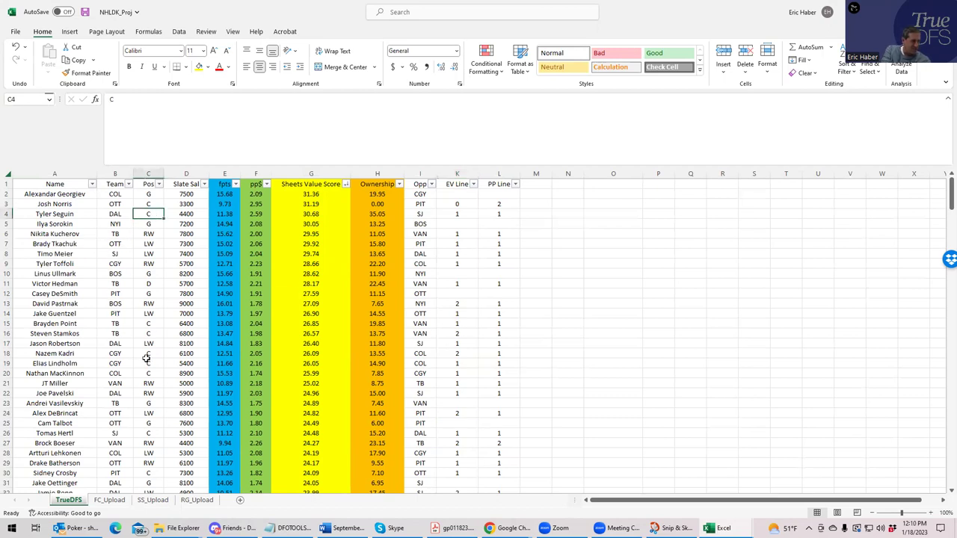
{"action": "left_click", "coordinate": [179, 343]}
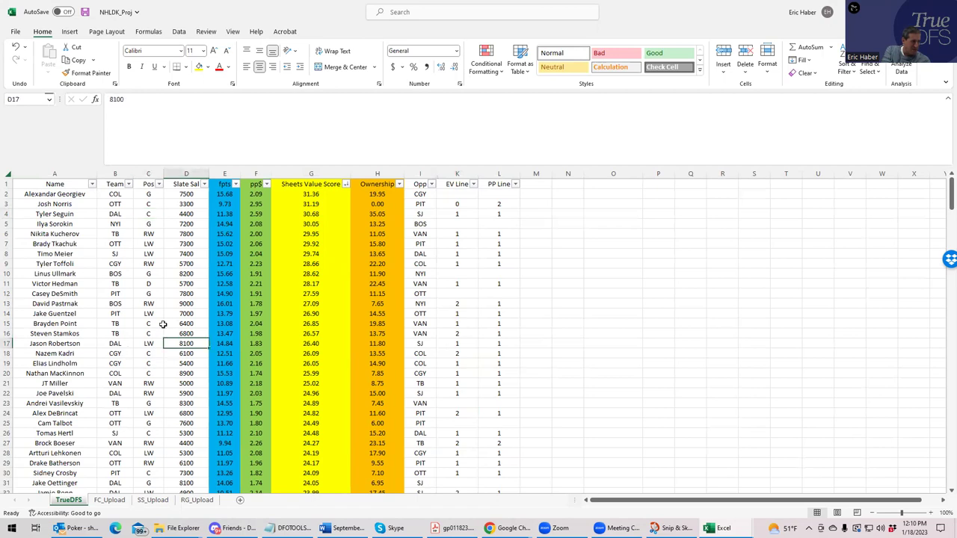
{"action": "left_click", "coordinate": [120, 232]}
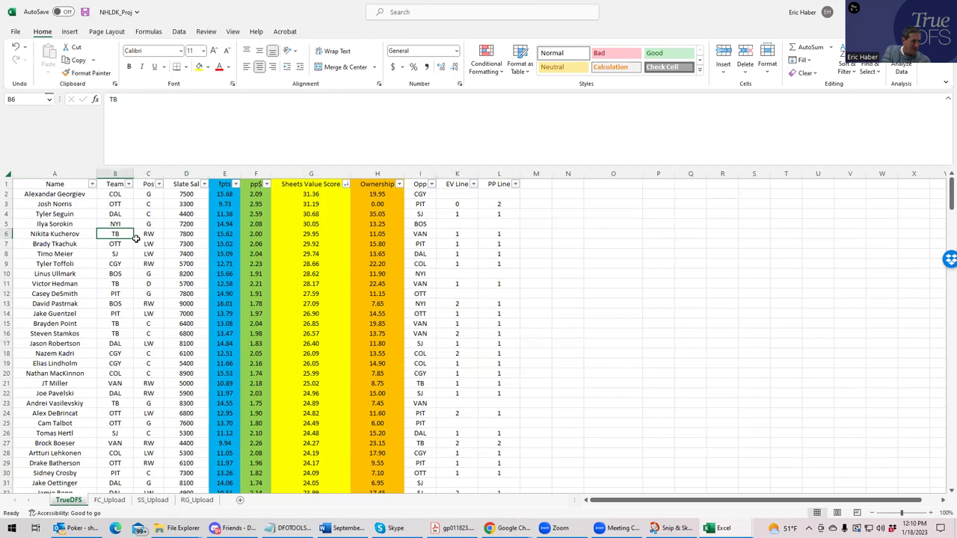
{"action": "left_click", "coordinate": [115, 284]}
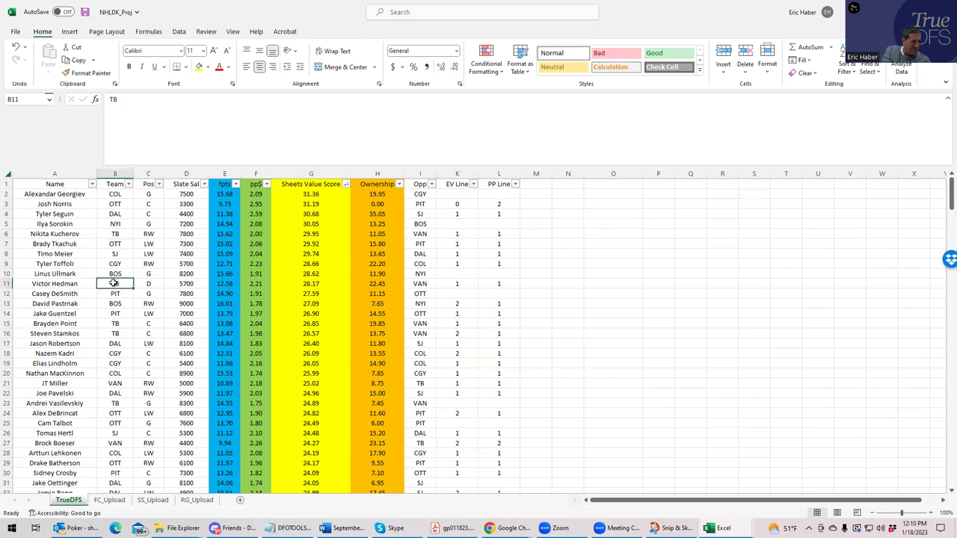
{"action": "left_click", "coordinate": [110, 323]}
{"action": "left_click", "coordinate": [111, 333]}
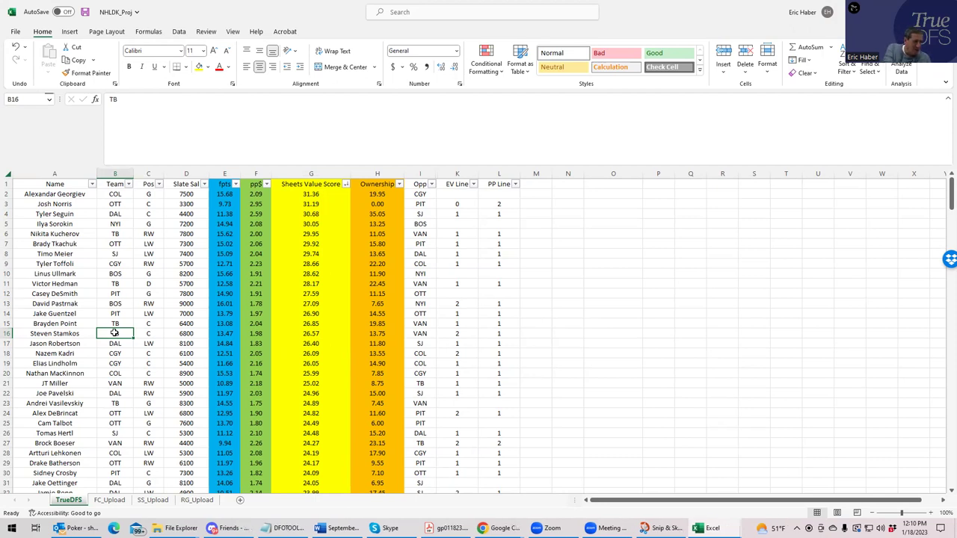
Step: Examine the Calgary players among the highest value scores as a possible stack
{"action": "left_click", "coordinate": [118, 352]}
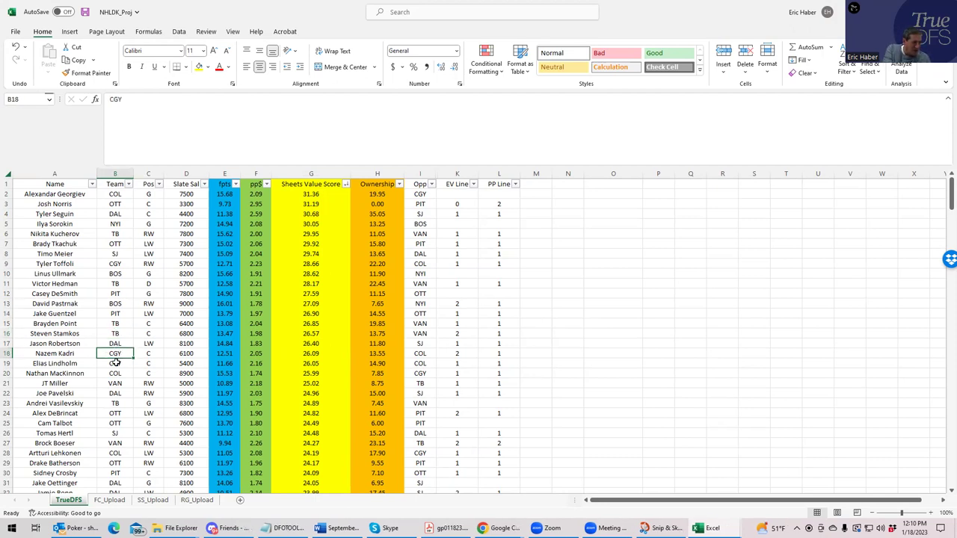
{"action": "left_click", "coordinate": [117, 363]}
{"action": "left_click", "coordinate": [119, 345]}
{"action": "left_click", "coordinate": [118, 267]}
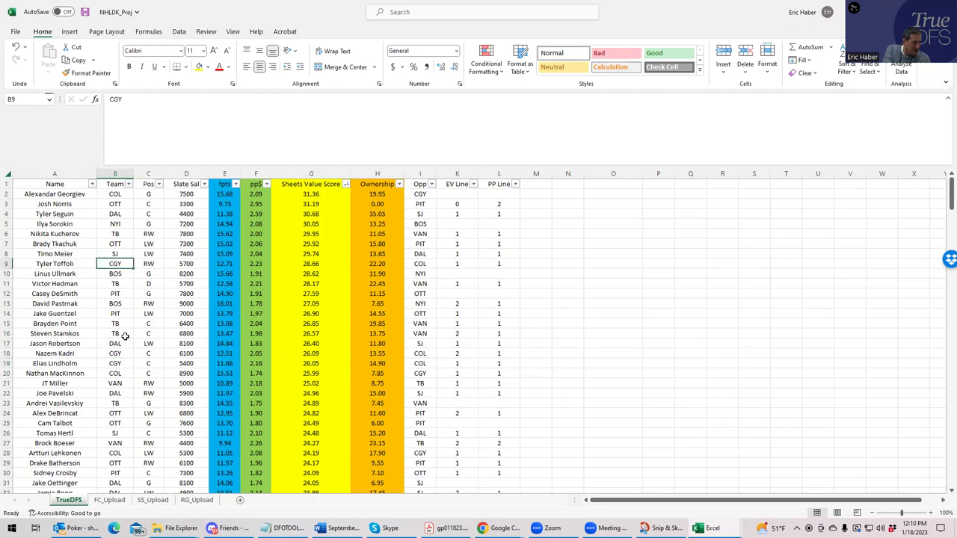
{"action": "left_click", "coordinate": [113, 354]}
{"action": "left_click", "coordinate": [115, 364]}
{"action": "left_click", "coordinate": [117, 266]}
Step: Compare the EV Line and PP Line assignments of the three Calgary skaters near the top of the list
{"action": "left_click", "coordinate": [152, 264]}
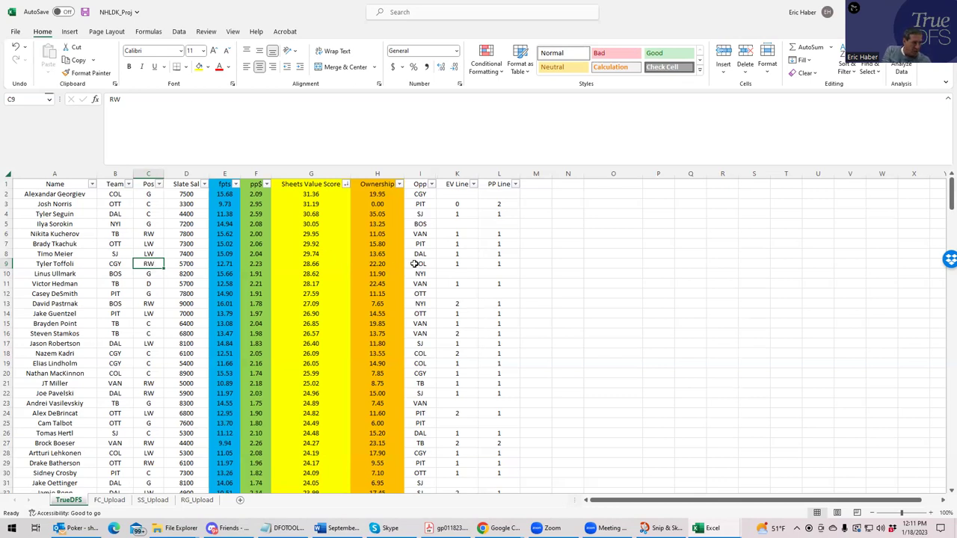
{"action": "left_click", "coordinate": [457, 265]}
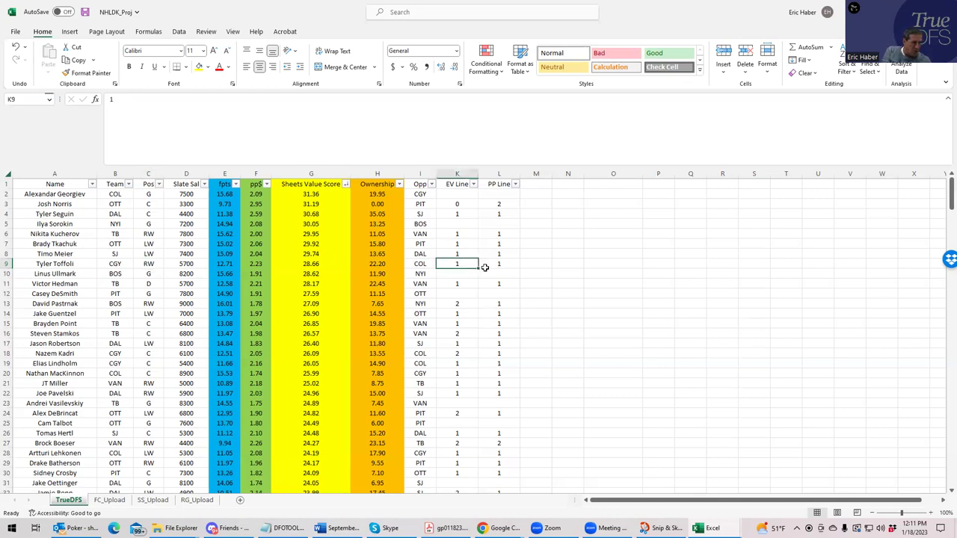
{"action": "left_click", "coordinate": [485, 265]}
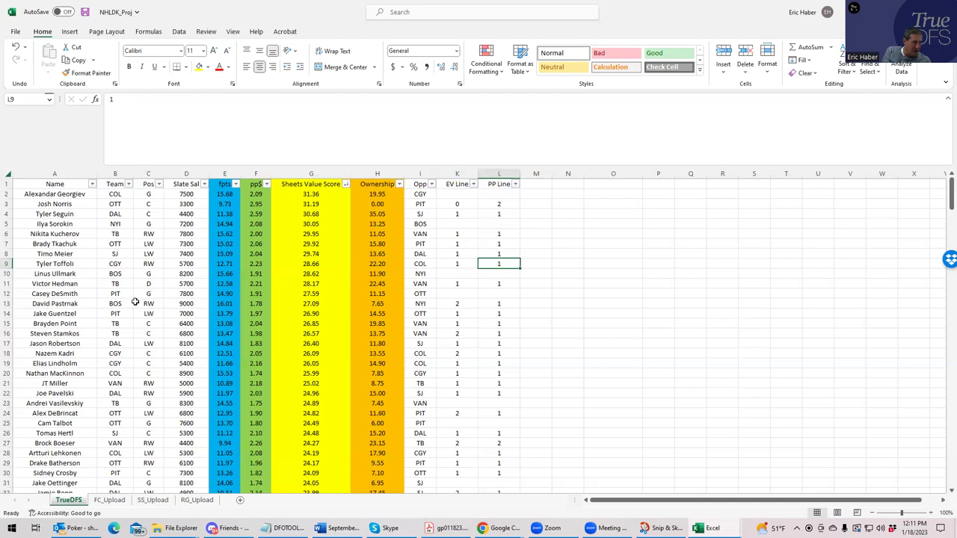
{"action": "left_click", "coordinate": [117, 355]}
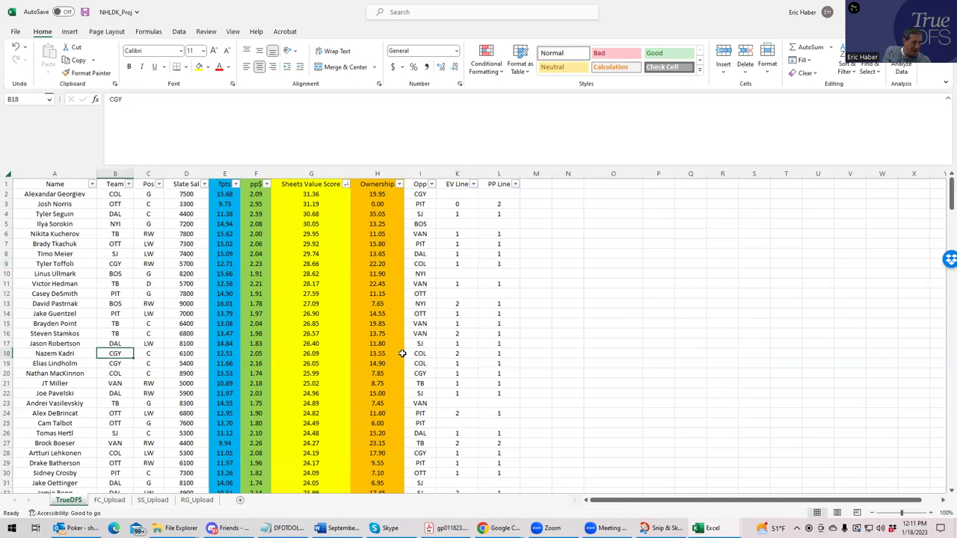
{"action": "left_click", "coordinate": [450, 354]}
{"action": "left_click", "coordinate": [500, 353]}
{"action": "type", "text": "1"}
{"action": "left_click", "coordinate": [123, 363]}
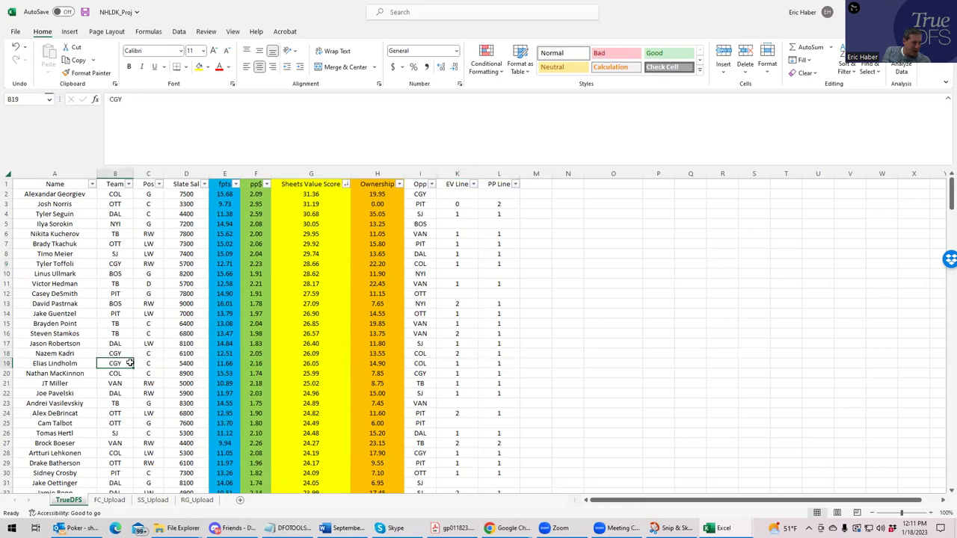
{"action": "left_click", "coordinate": [430, 362]}
{"action": "left_click", "coordinate": [444, 361]}
{"action": "left_click", "coordinate": [490, 360]}
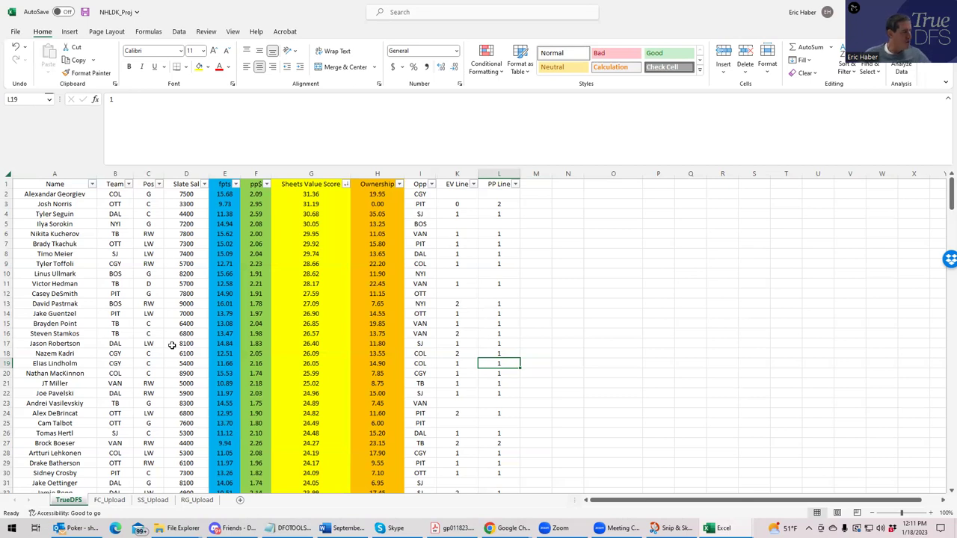
Step: Compare the slate salaries and projected points of the COL and NYI goalies near the top of the list
{"action": "left_click", "coordinate": [150, 223]}
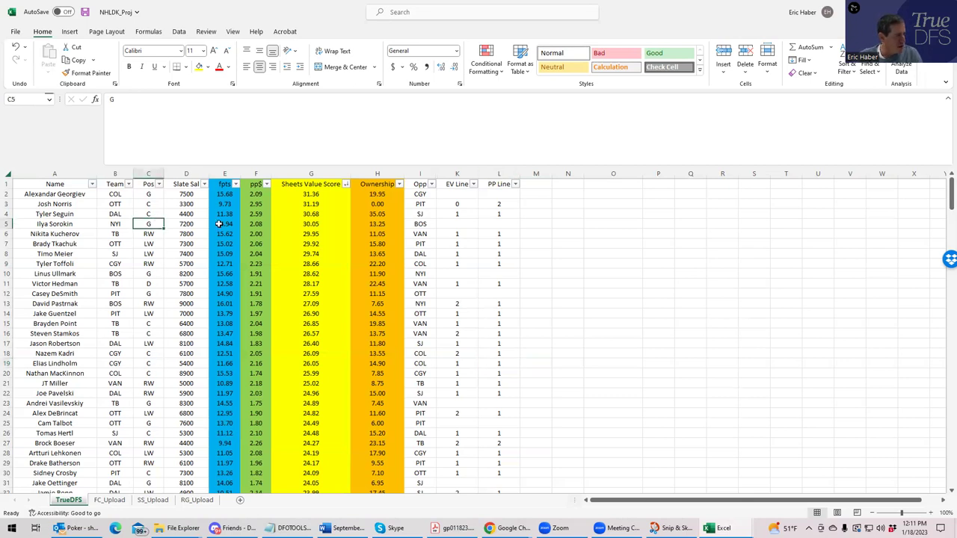
{"action": "left_click", "coordinate": [178, 195]}
{"action": "left_click", "coordinate": [180, 223]}
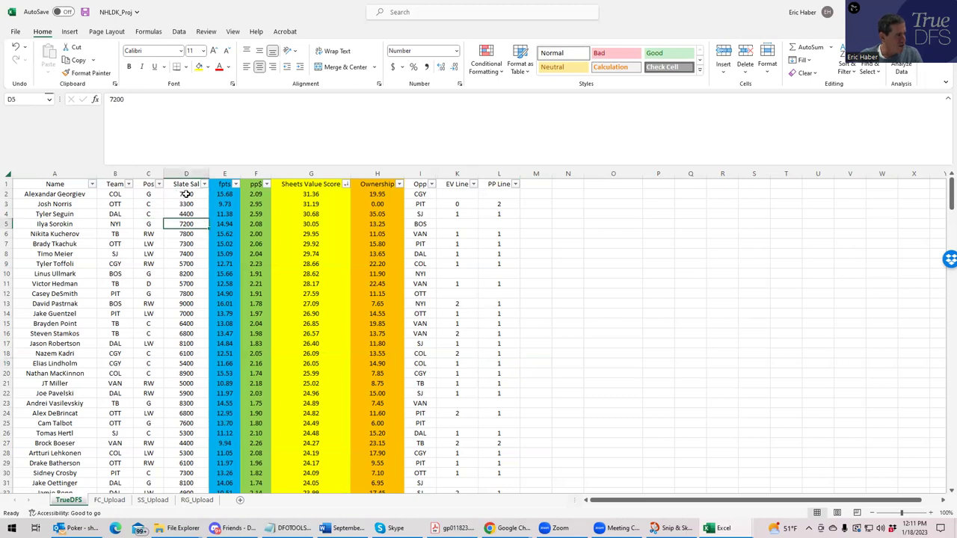
{"action": "left_click", "coordinate": [186, 195]}
{"action": "left_click", "coordinate": [187, 224]}
{"action": "left_click", "coordinate": [186, 195]}
{"action": "left_click", "coordinate": [76, 195]}
{"action": "left_click", "coordinate": [77, 224]}
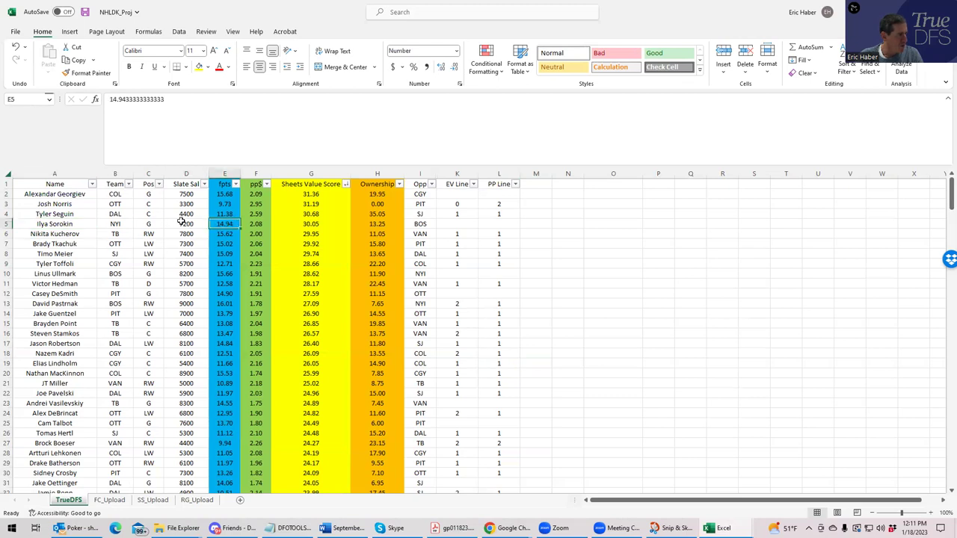
{"action": "left_click", "coordinate": [186, 223]}
{"action": "left_click", "coordinate": [182, 194]}
{"action": "left_click", "coordinate": [184, 231]}
Step: Check the team and opponent of the top-ranked Colorado goalie
{"action": "left_click", "coordinate": [109, 196]}
{"action": "left_click", "coordinate": [56, 197]}
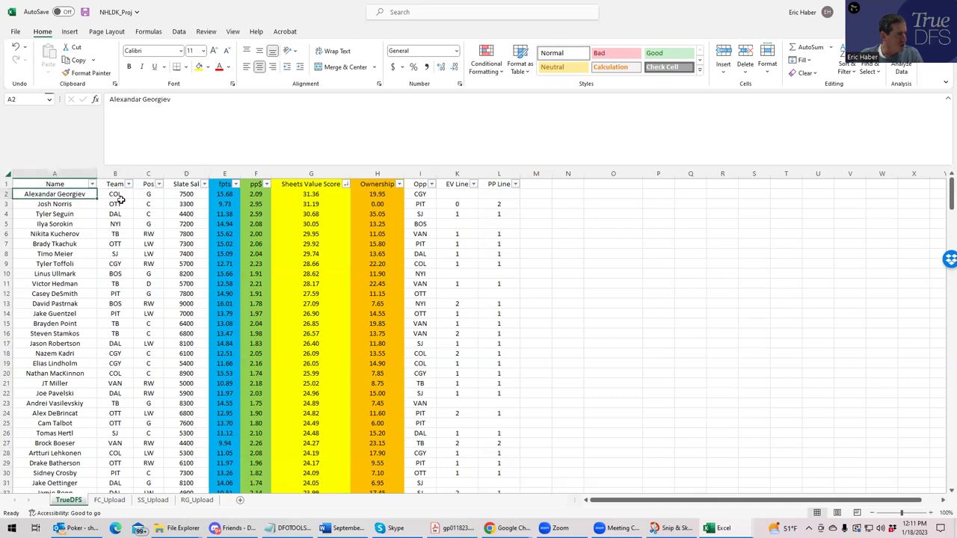
{"action": "left_click", "coordinate": [121, 195]}
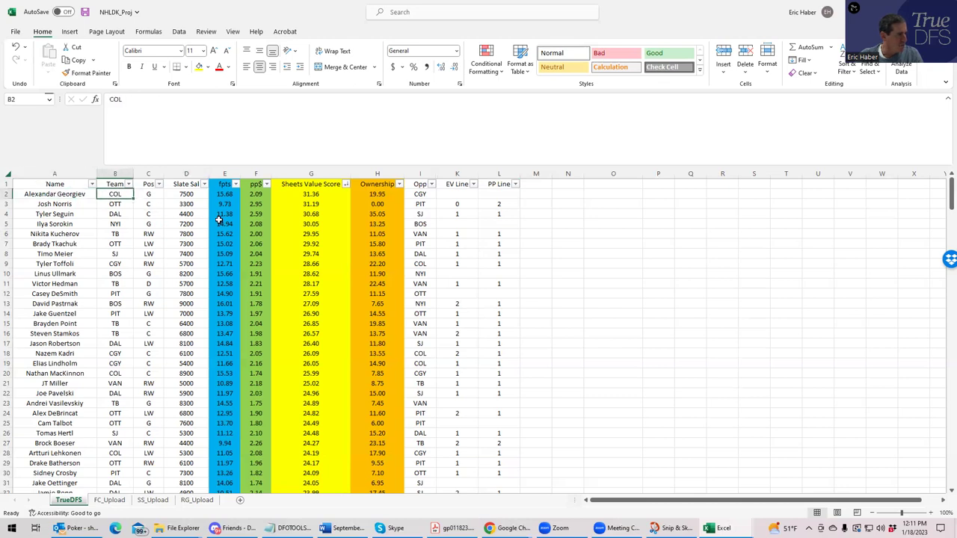
{"action": "left_click", "coordinate": [154, 237]}
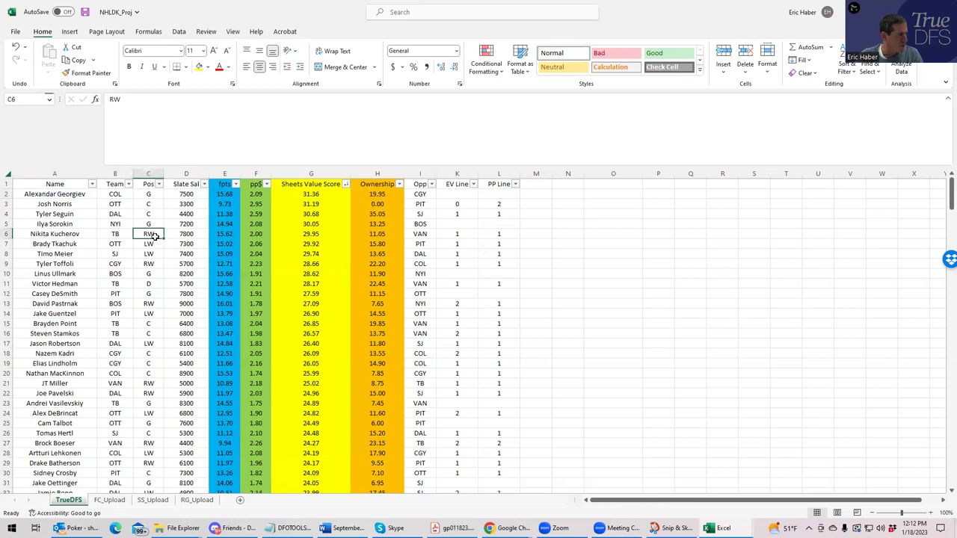
{"action": "left_click", "coordinate": [419, 193]}
{"action": "left_click", "coordinate": [43, 193]}
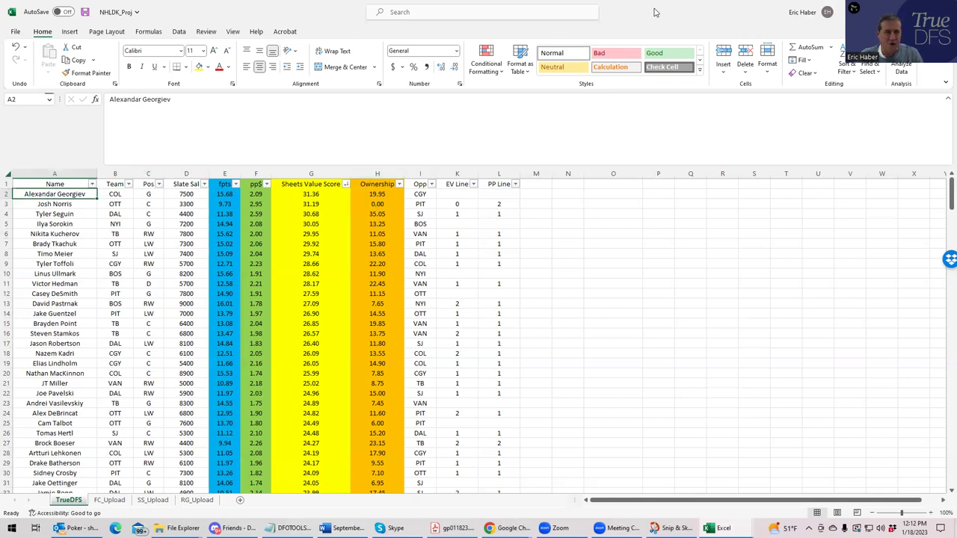
Step: Switch to the DraftKings NHL $60K Top Shelf lineup page in Chrome and add goalie A. Georgiev to the lineup
{"action": "key", "text": "alt+Tab"}
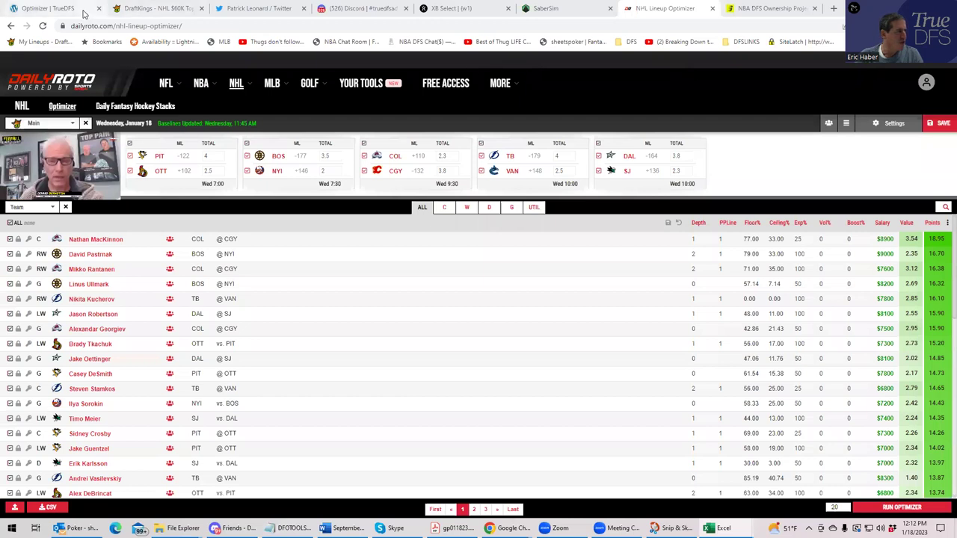
{"action": "left_click", "coordinate": [135, 9]}
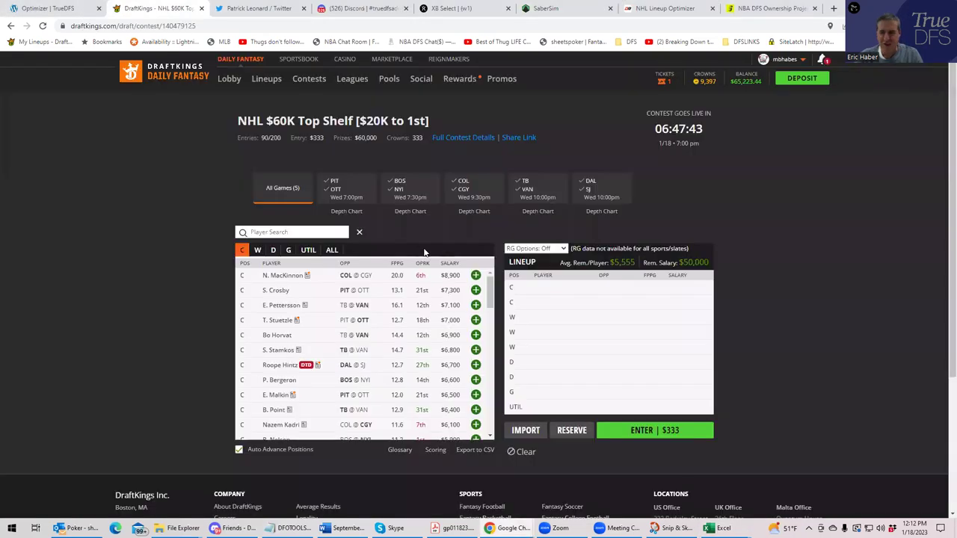
{"action": "left_click", "coordinate": [288, 250]}
{"action": "type", "text": "geo"}
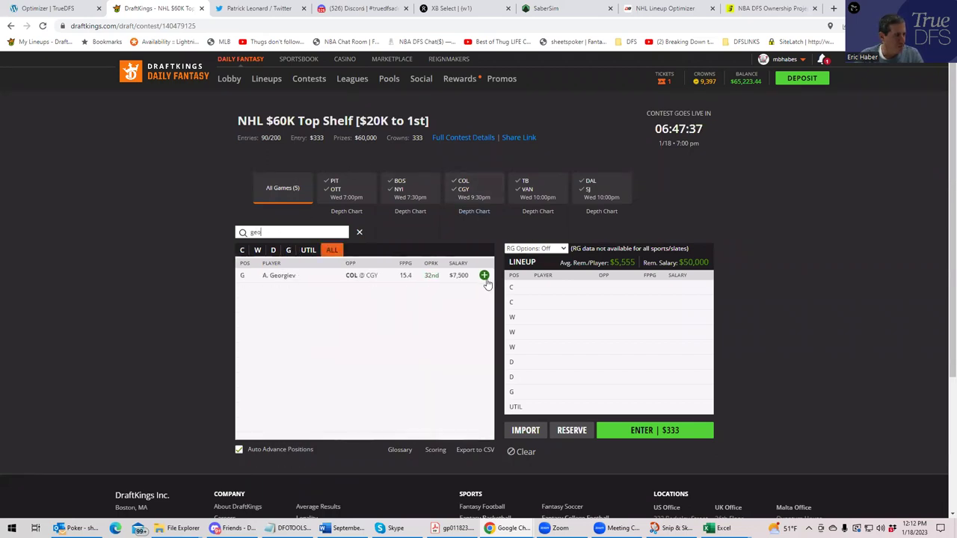
{"action": "left_click", "coordinate": [485, 276]}
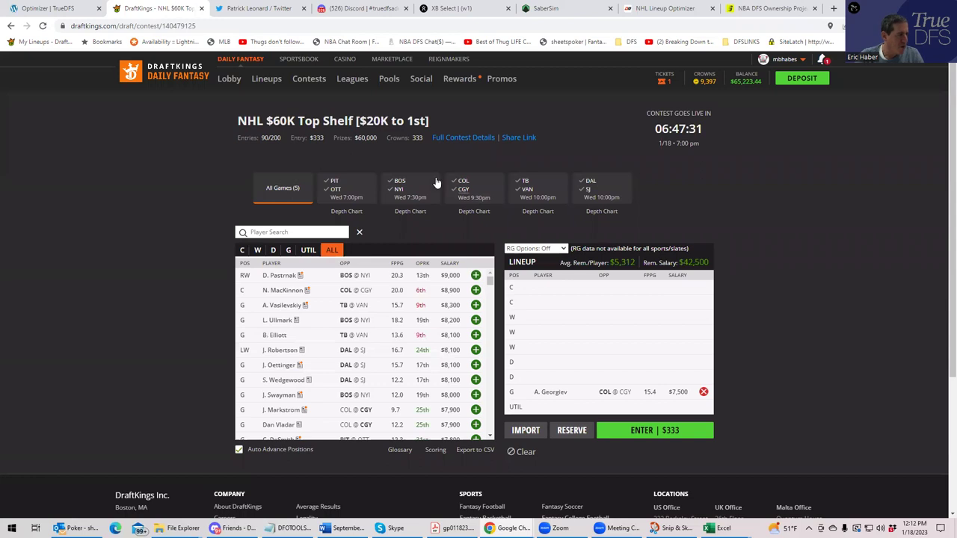
Step: Limit the player pool to Tampa Bay and add winger N. Kucherov to the lineup
{"action": "left_click", "coordinate": [520, 186]}
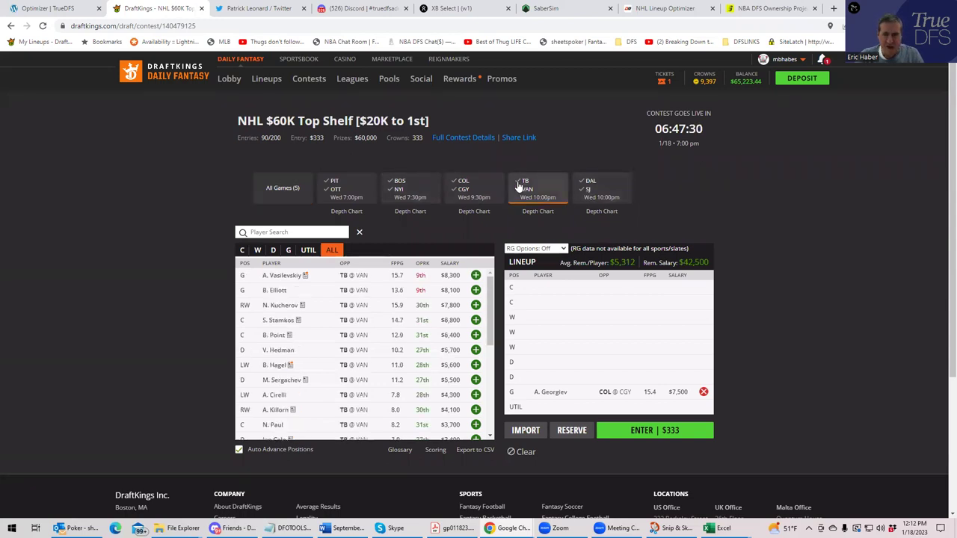
{"action": "left_click", "coordinate": [258, 249]}
{"action": "left_click", "coordinate": [264, 233]}
{"action": "type", "text": "ku"}
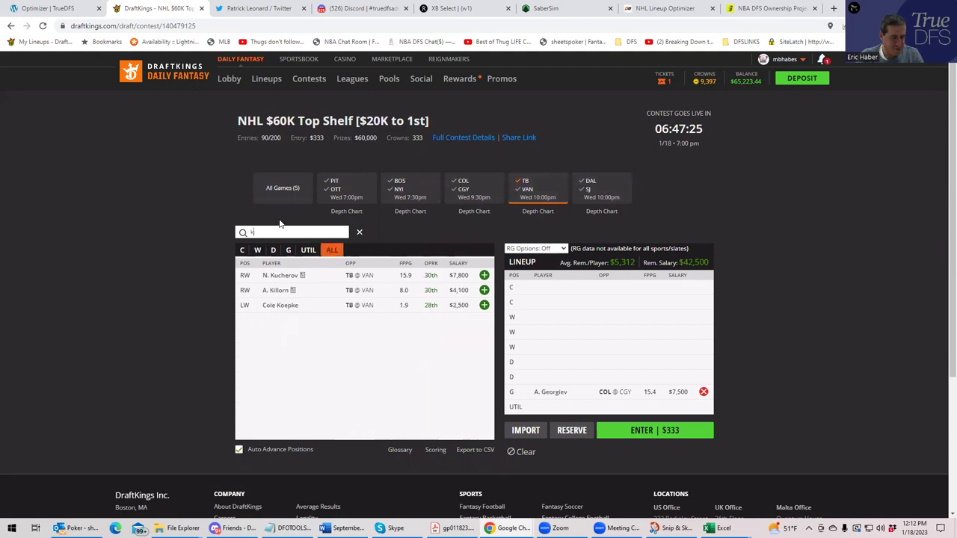
{"action": "left_click", "coordinate": [485, 276]}
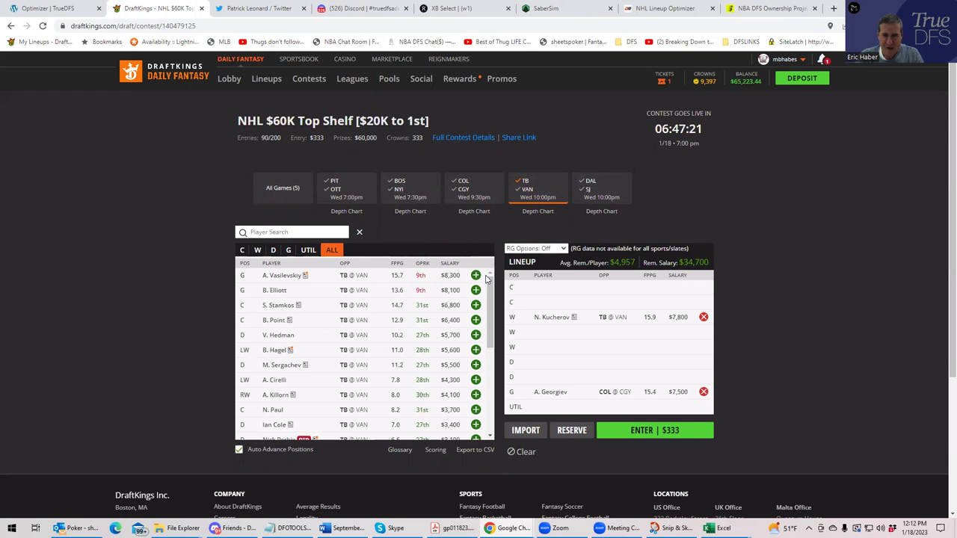
Step: Fill out the Tampa Bay stack with defenseman V. Hedman and centers S. Stamkos and B. Point
{"action": "left_click", "coordinate": [273, 250]}
{"action": "type", "text": "hedm"}
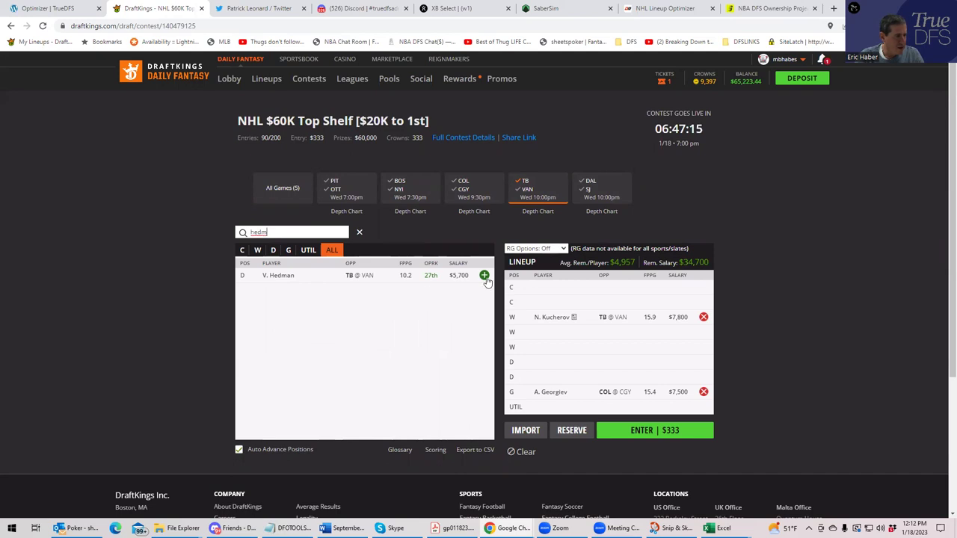
{"action": "left_click", "coordinate": [485, 276]}
{"action": "left_click", "coordinate": [241, 249]}
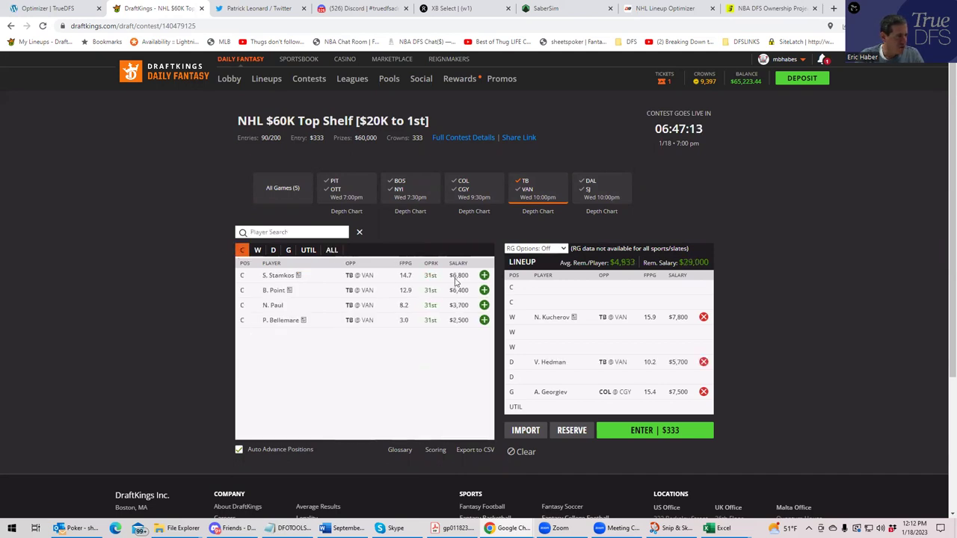
{"action": "left_click", "coordinate": [485, 276]}
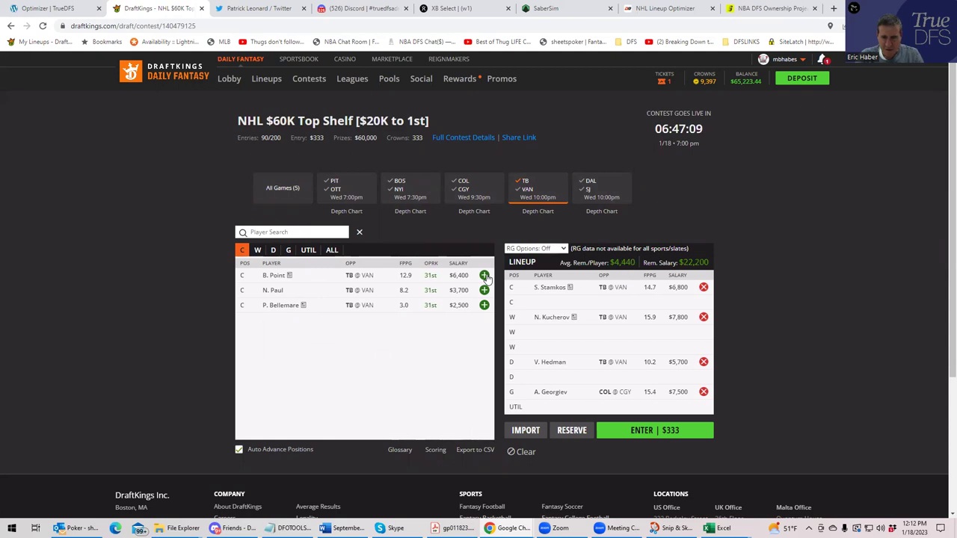
{"action": "left_click", "coordinate": [485, 276]}
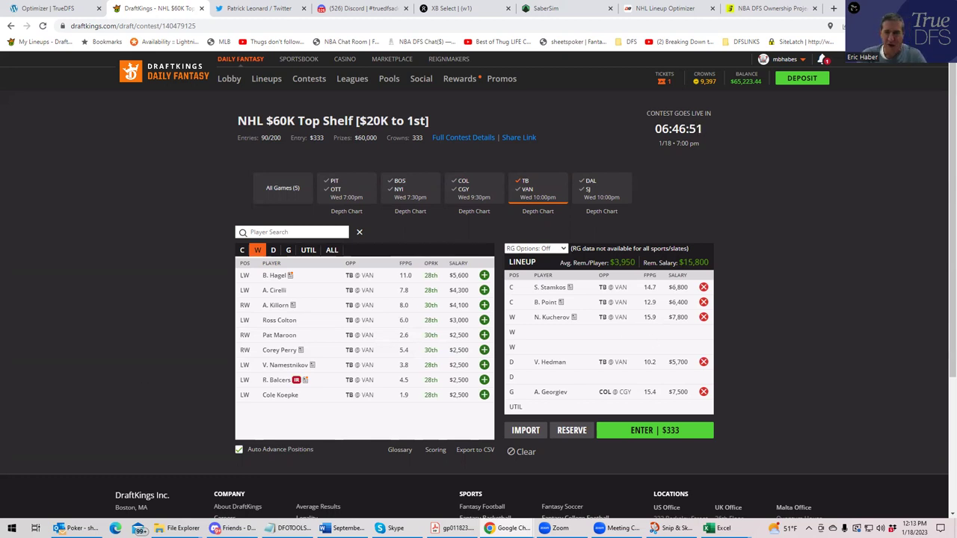
Step: Return to the NHLDK_Proj workbook in Excel and scan the slate salaries of the value-ranked players for the remaining lineup spots
{"action": "left_click", "coordinate": [716, 528]}
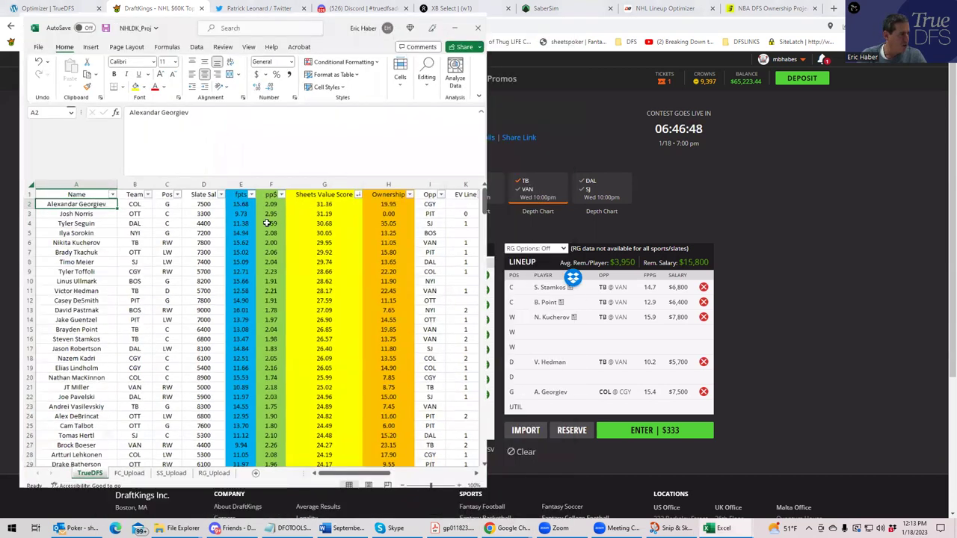
{"action": "left_click", "coordinate": [268, 223]}
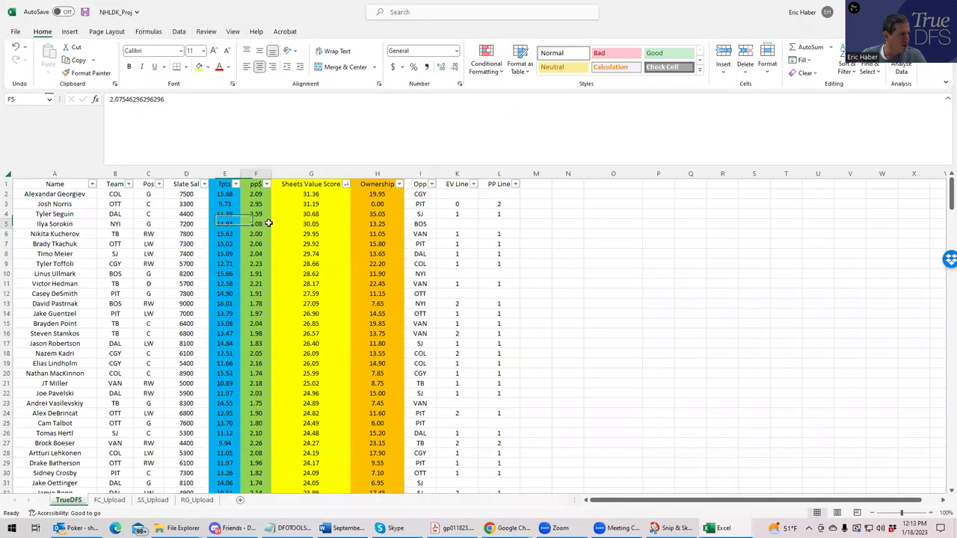
{"action": "left_click", "coordinate": [191, 204]}
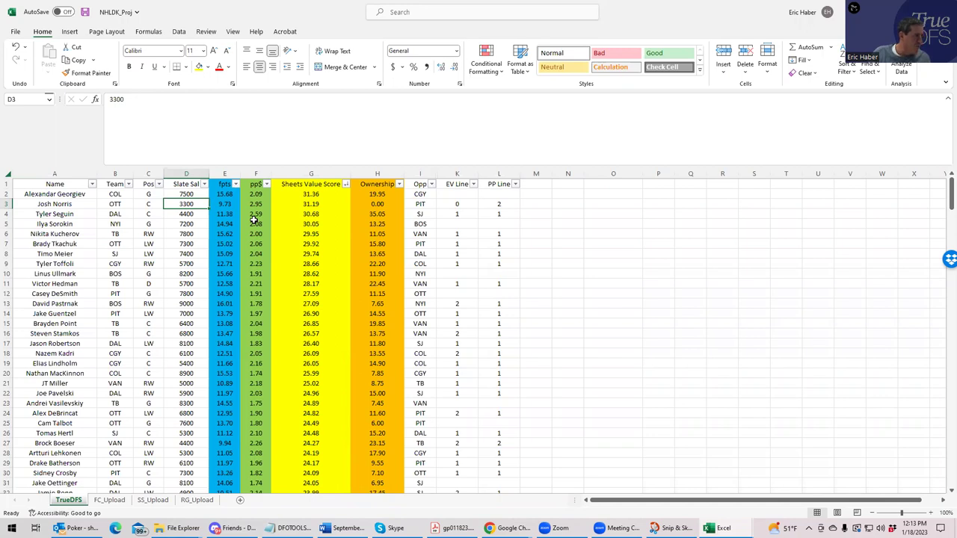
{"action": "left_click", "coordinate": [187, 234]}
{"action": "left_click", "coordinate": [187, 274]}
{"action": "left_click", "coordinate": [187, 293]}
{"action": "left_click", "coordinate": [188, 315]}
{"action": "left_click", "coordinate": [187, 345]}
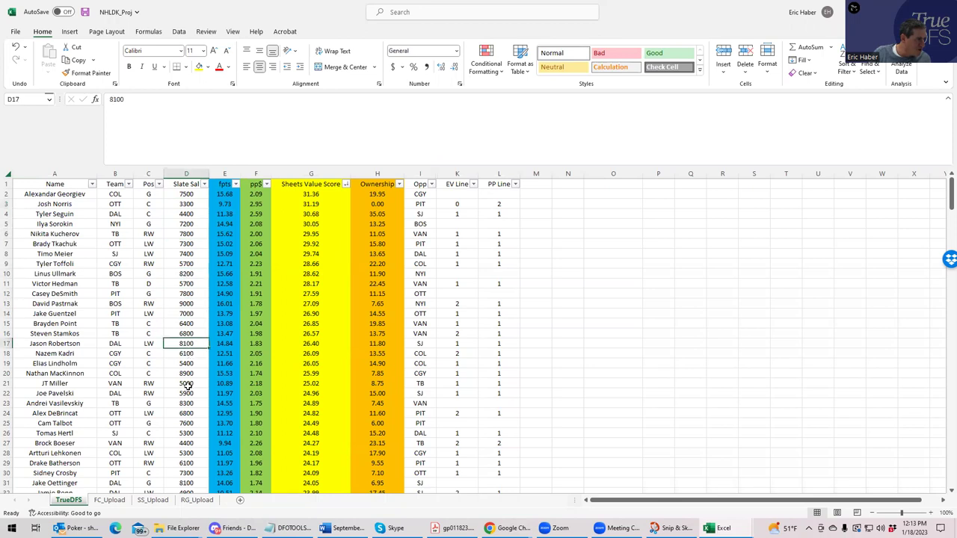
{"action": "left_click", "coordinate": [187, 384]}
{"action": "left_click", "coordinate": [183, 443]}
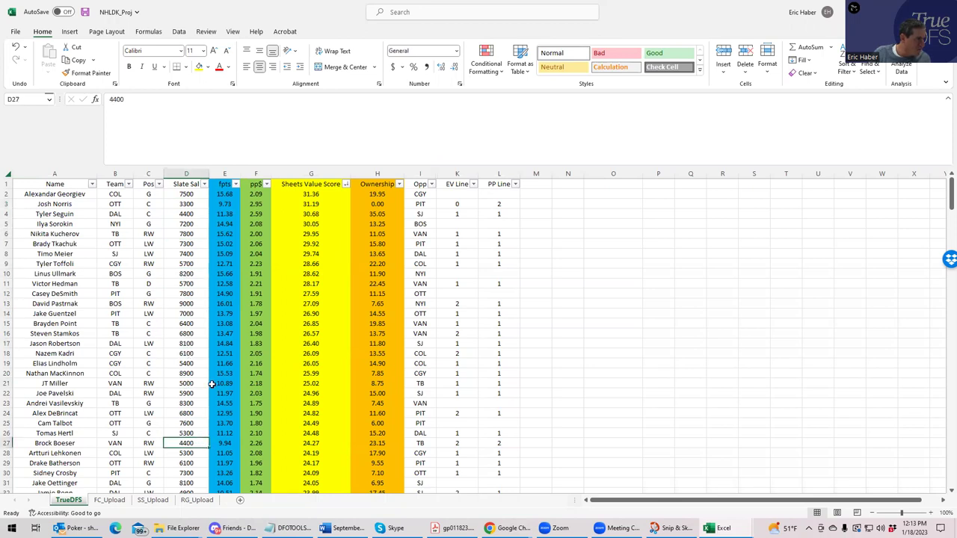
Step: Switch back to the DraftKings lineup, remove the Tampa Bay filter and add Josh Norris in the UTIL spot
{"action": "key", "text": "alt+Tab"}
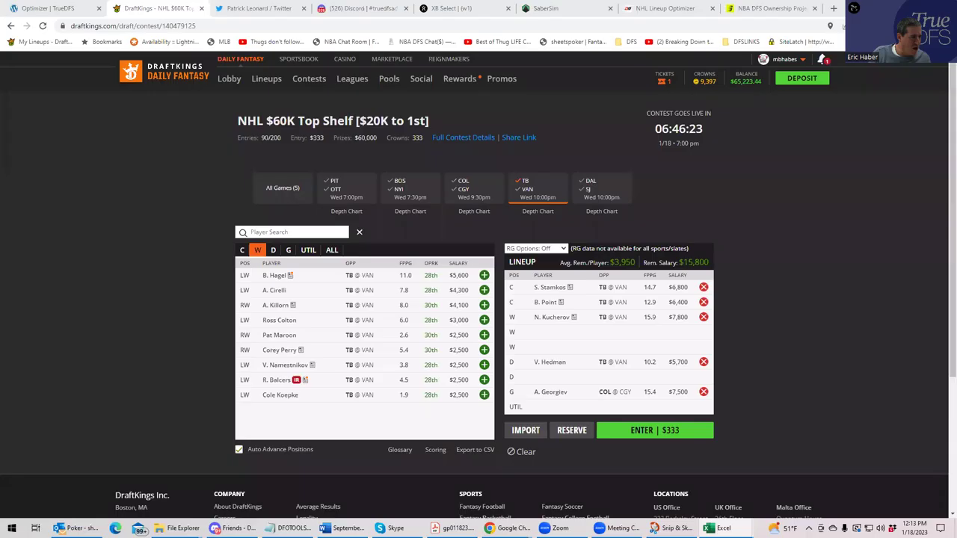
{"action": "left_click", "coordinate": [526, 189]}
{"action": "left_click", "coordinate": [307, 252]}
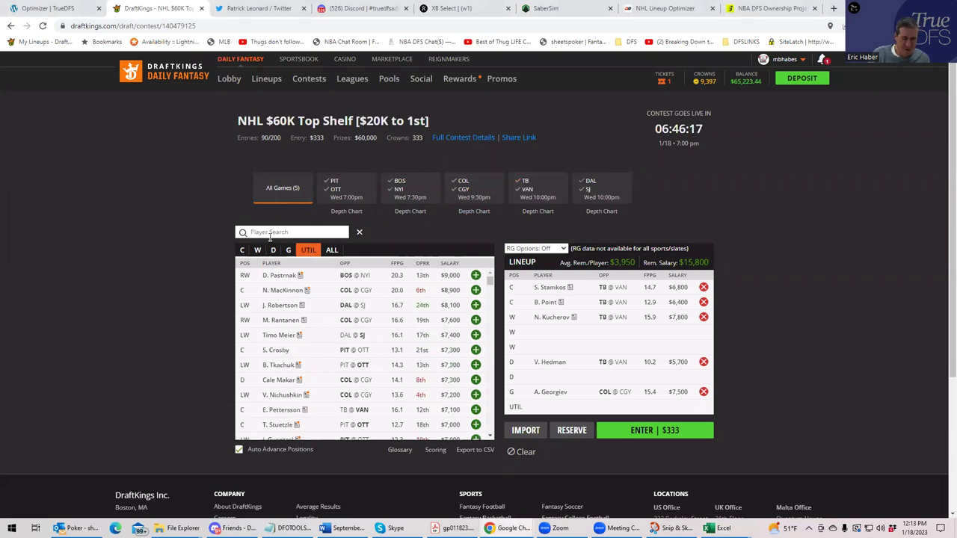
{"action": "type", "text": "nor"}
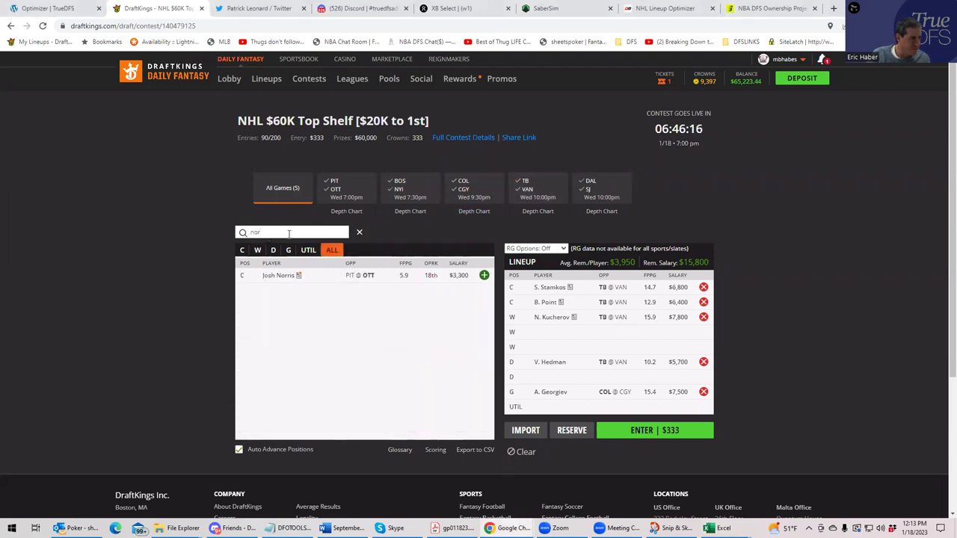
{"action": "left_click", "coordinate": [484, 276]}
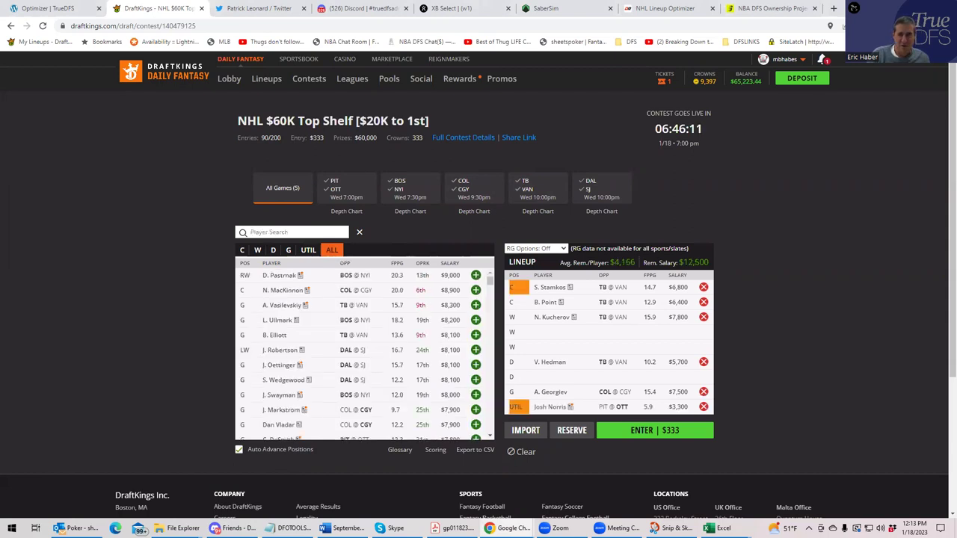
Step: After a glance at the NHLDK_Proj workbook, open the SaberSim projections and limit them to Ottawa's centers
{"action": "key", "text": "alt+Tab"}
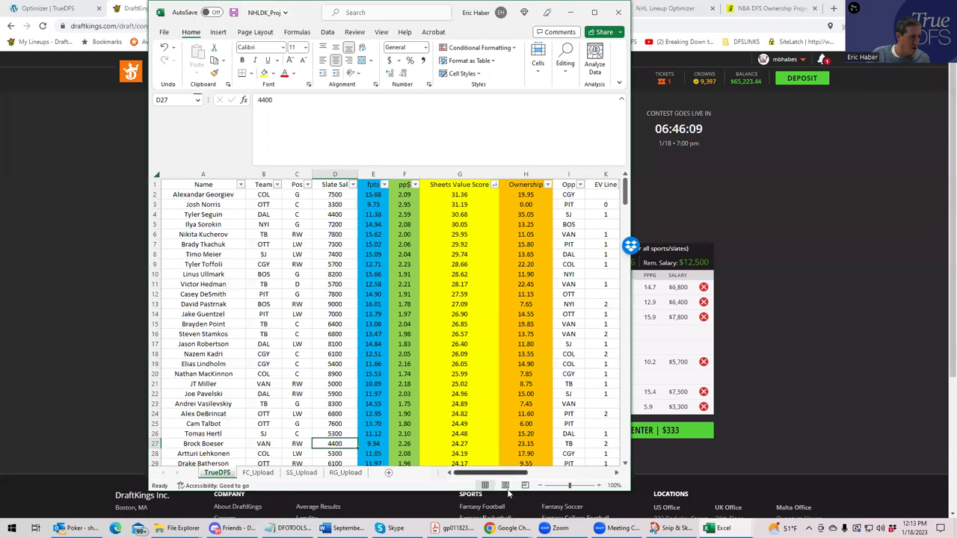
{"action": "left_click_drag", "start_coordinate": [493, 477], "coordinate": [441, 471]}
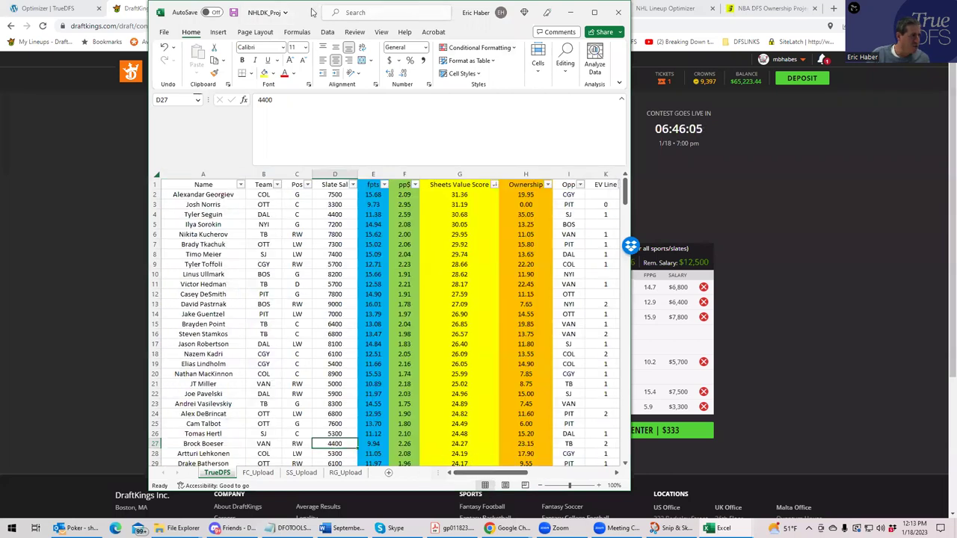
{"action": "key", "text": "alt+Tab"}
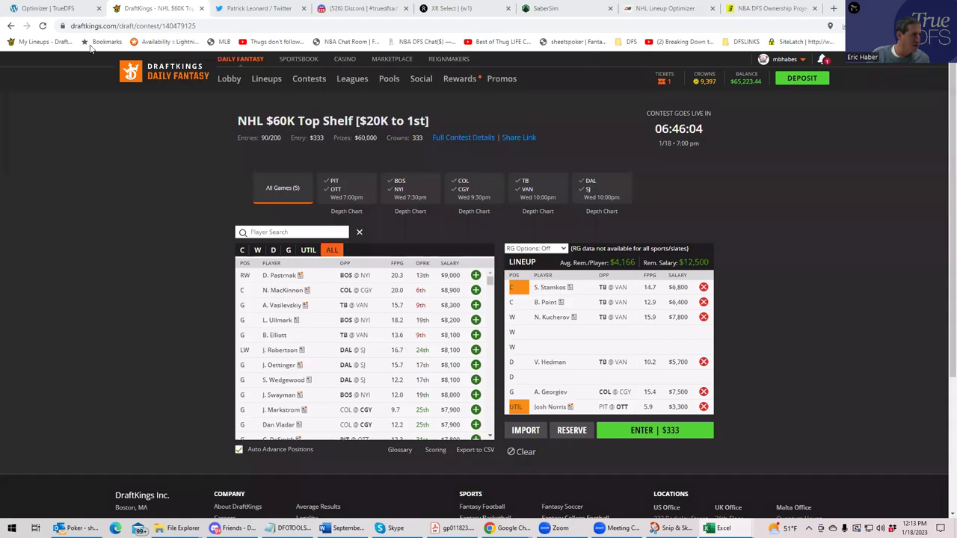
{"action": "left_click", "coordinate": [540, 9]}
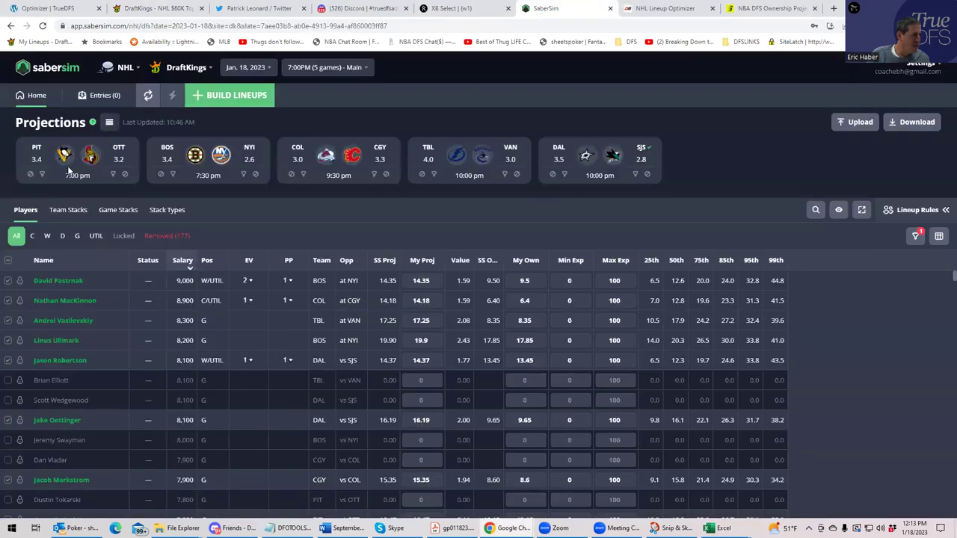
{"action": "left_click", "coordinate": [112, 175]}
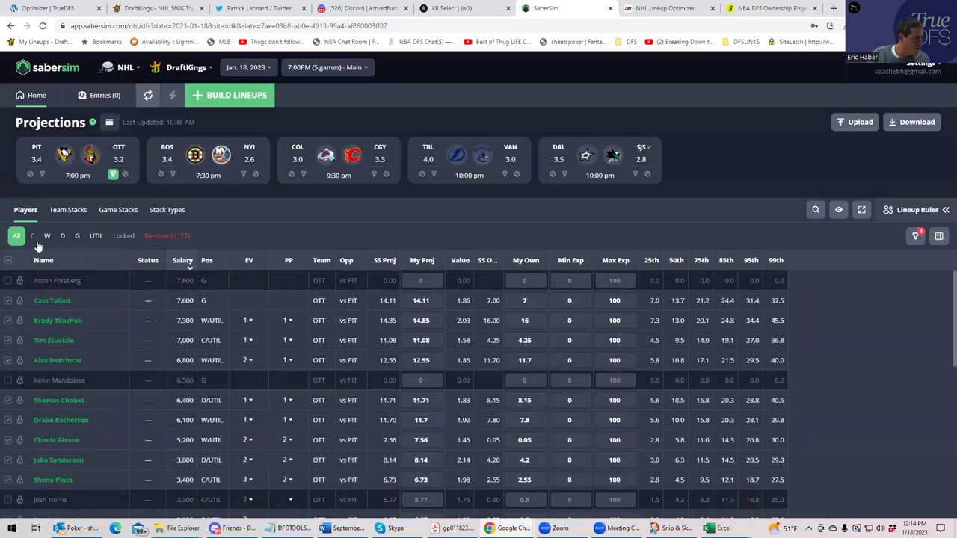
{"action": "left_click", "coordinate": [32, 237]}
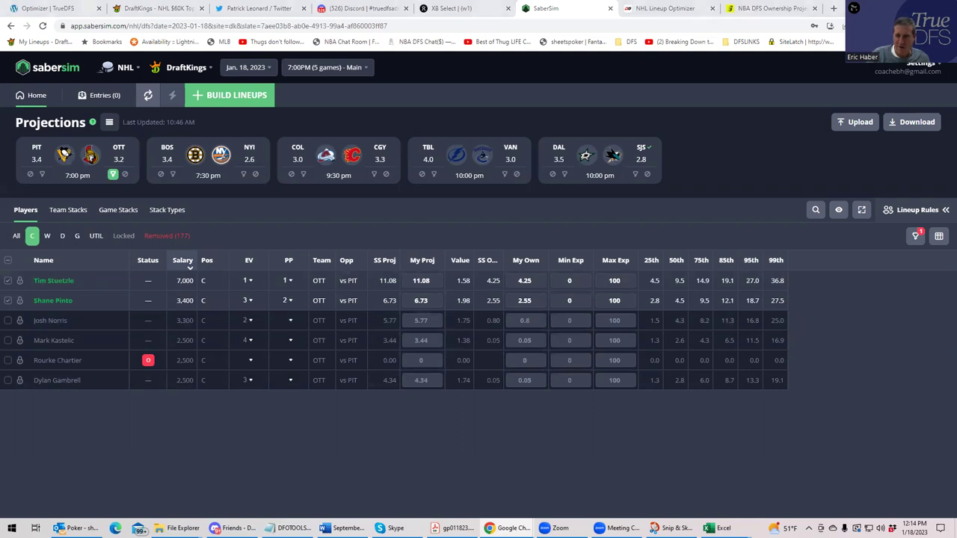
Step: Bring up the NHLDK_Proj workbook, maximize its window and check the EV Line values from Alex DeBrincat down to Drake Batherson
{"action": "key", "text": "alt+Tab"}
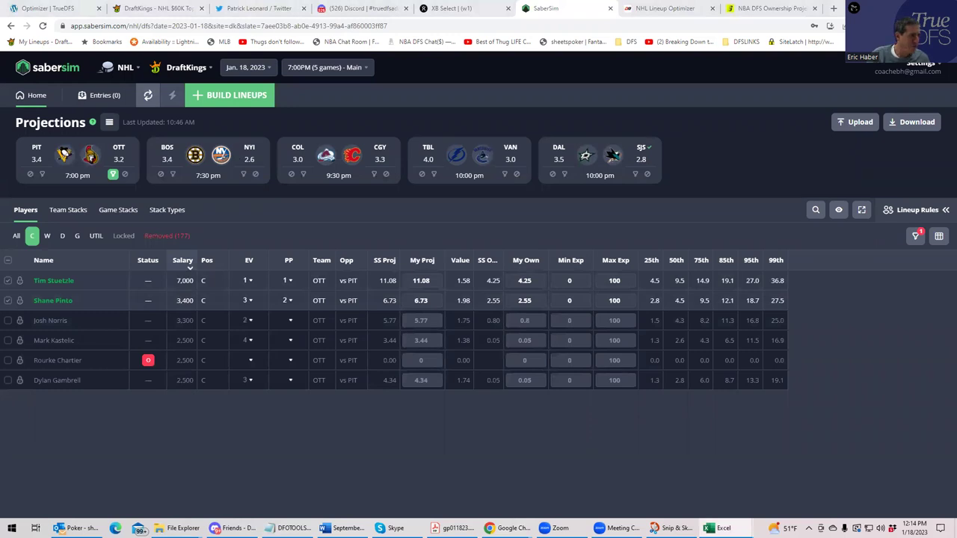
{"action": "key", "text": "alt+Tab"}
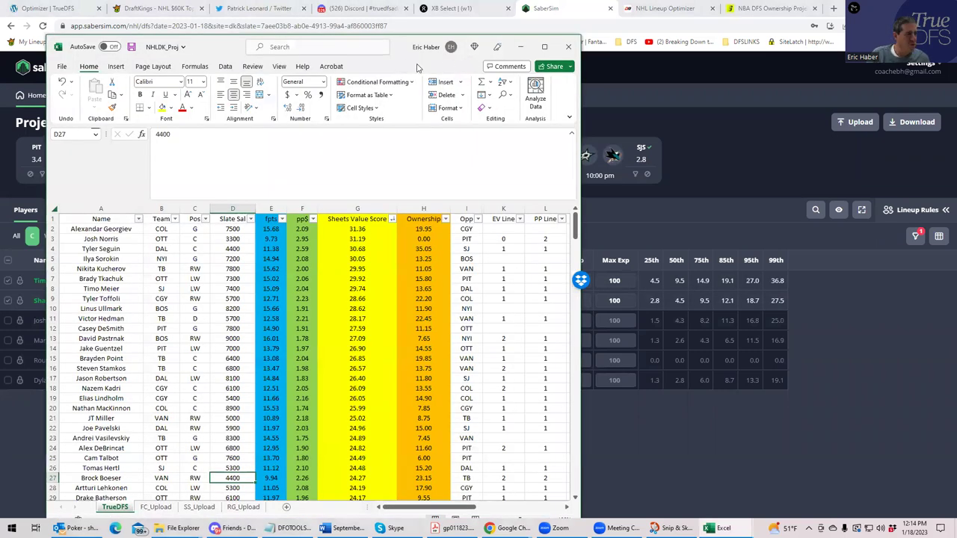
{"action": "key", "text": "alt+Tab"}
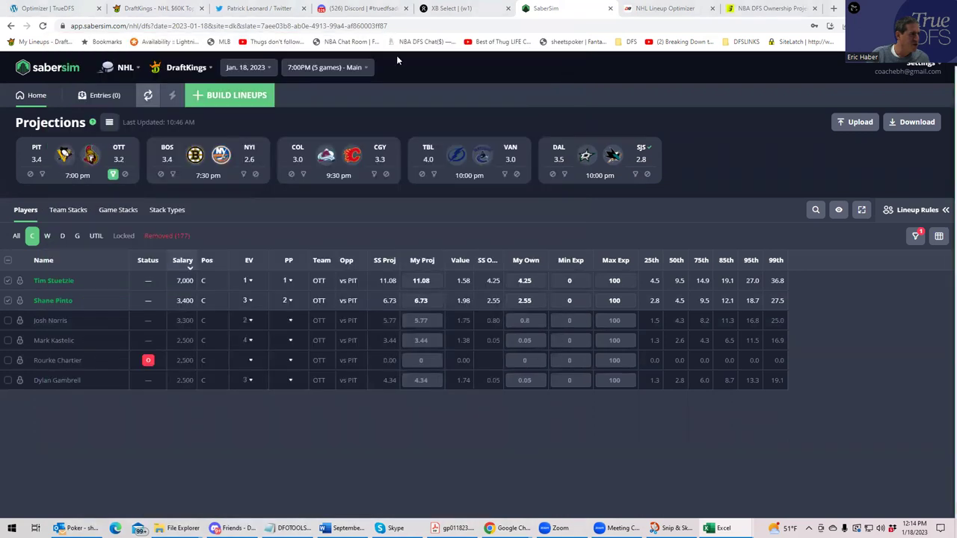
{"action": "left_click", "coordinate": [159, 9]}
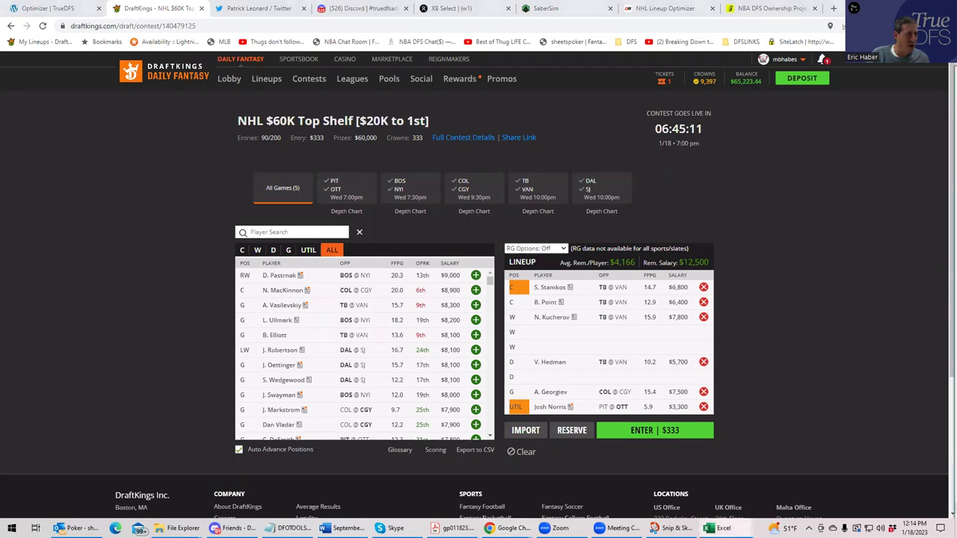
{"action": "left_click", "coordinate": [714, 528]}
{"action": "key", "text": "super+Left"}
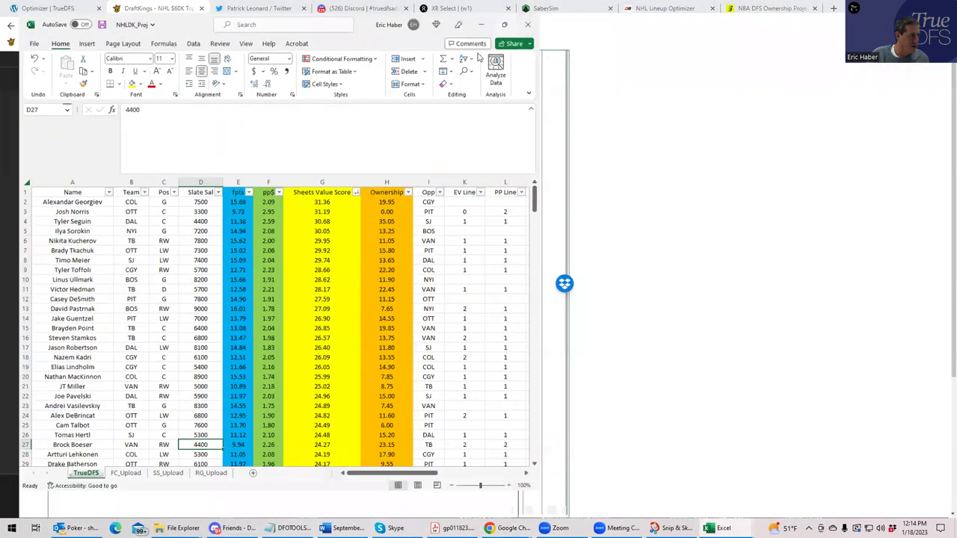
{"action": "left_click", "coordinate": [229, 235]}
{"action": "key", "text": "super+Up"}
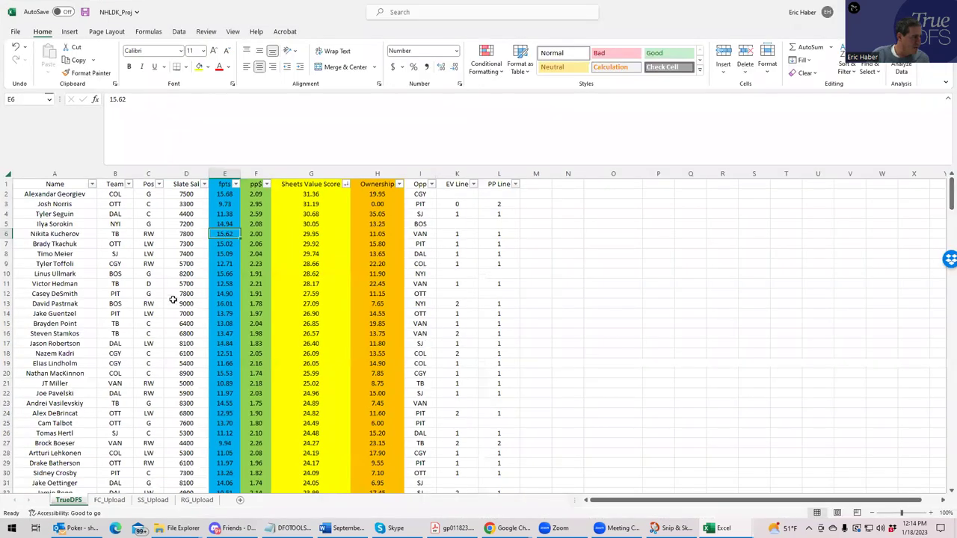
{"action": "left_click", "coordinate": [463, 415]}
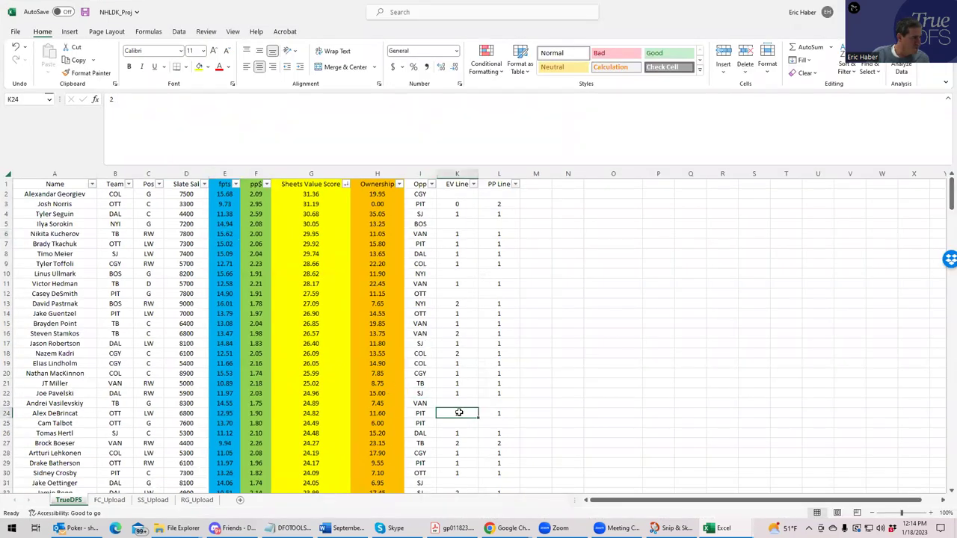
{"action": "left_click", "coordinate": [453, 427]}
{"action": "left_click", "coordinate": [451, 443]}
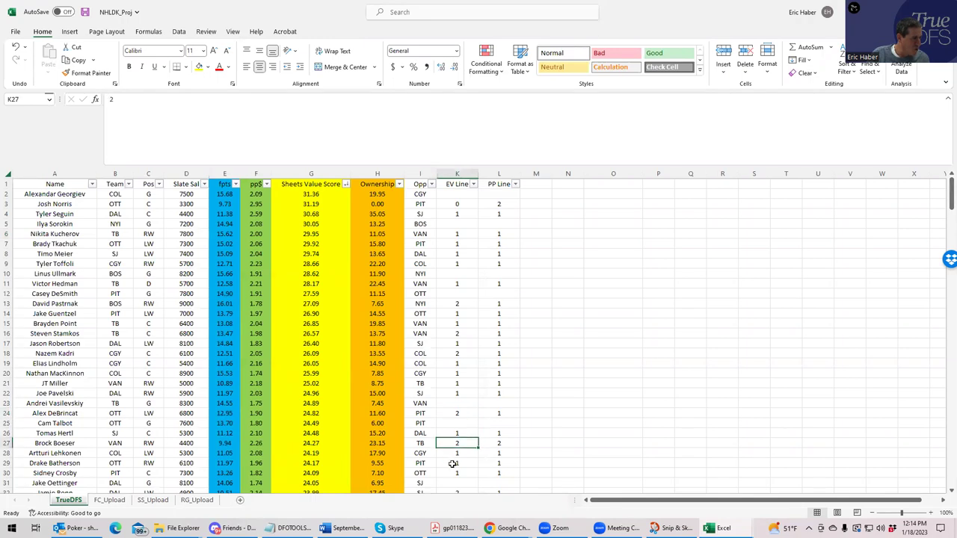
{"action": "left_click", "coordinate": [450, 463]}
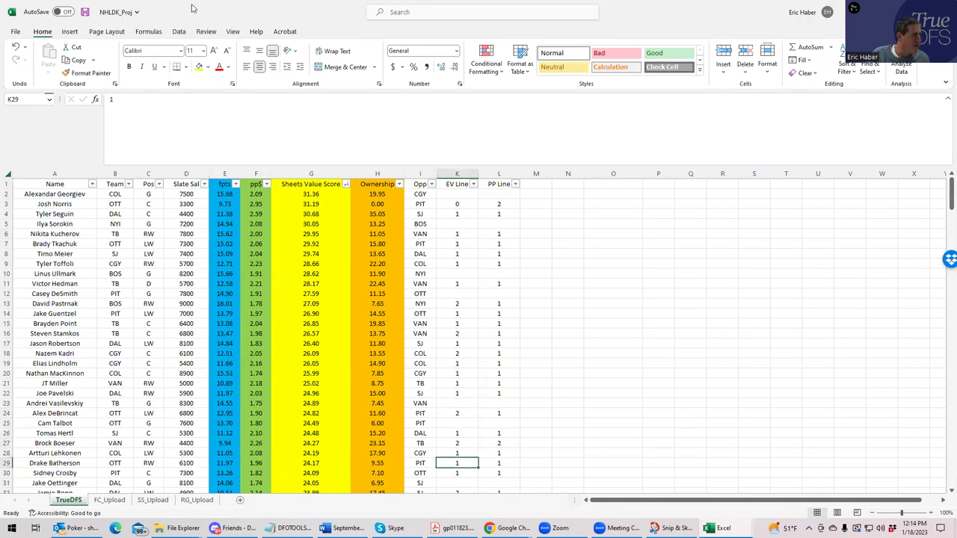
Step: Switch back to SaberSim, show all Ottawa positions and sort them by EV line to examine the team's line combinations
{"action": "key", "text": "alt+Tab"}
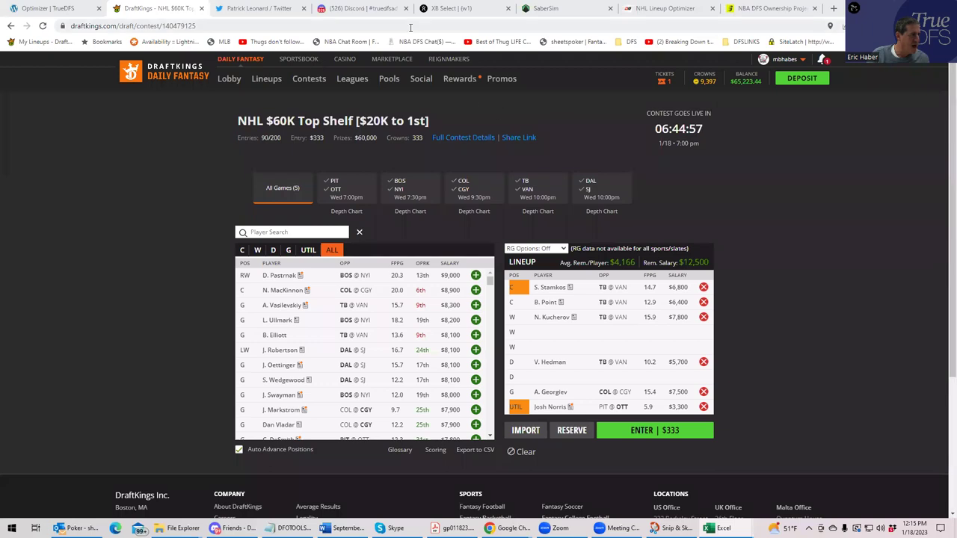
{"action": "left_click", "coordinate": [553, 9]}
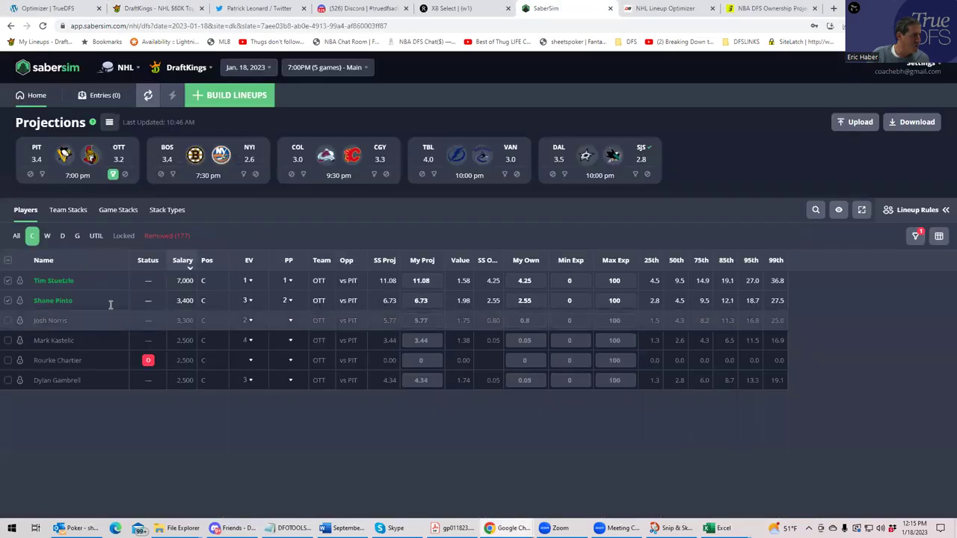
{"action": "left_click", "coordinate": [15, 236]}
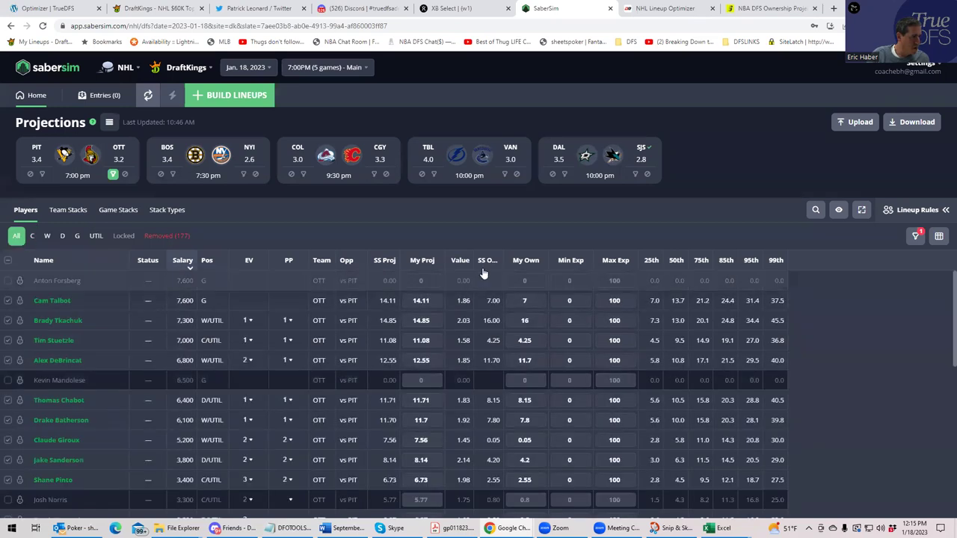
{"action": "left_click", "coordinate": [250, 261]}
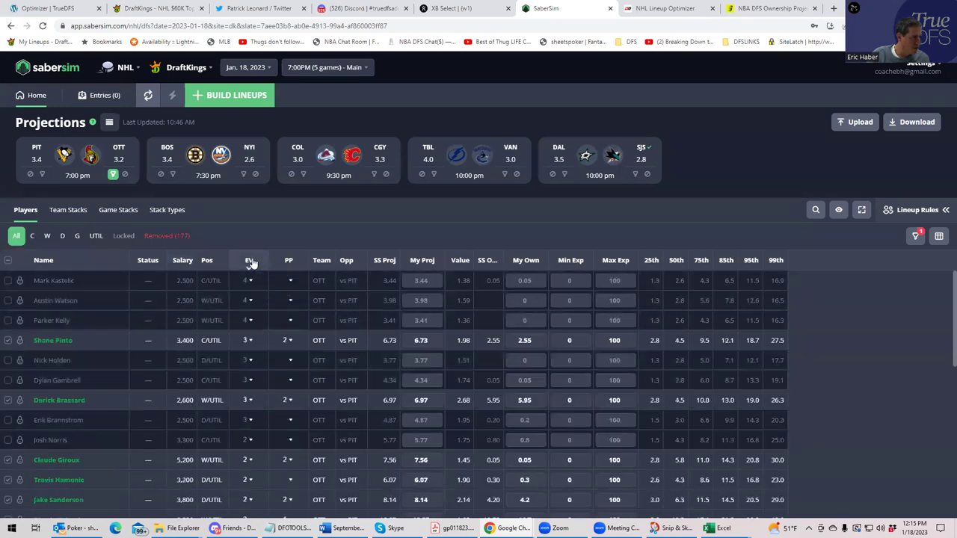
{"action": "left_click", "coordinate": [250, 262]}
{"action": "left_click", "coordinate": [249, 261]}
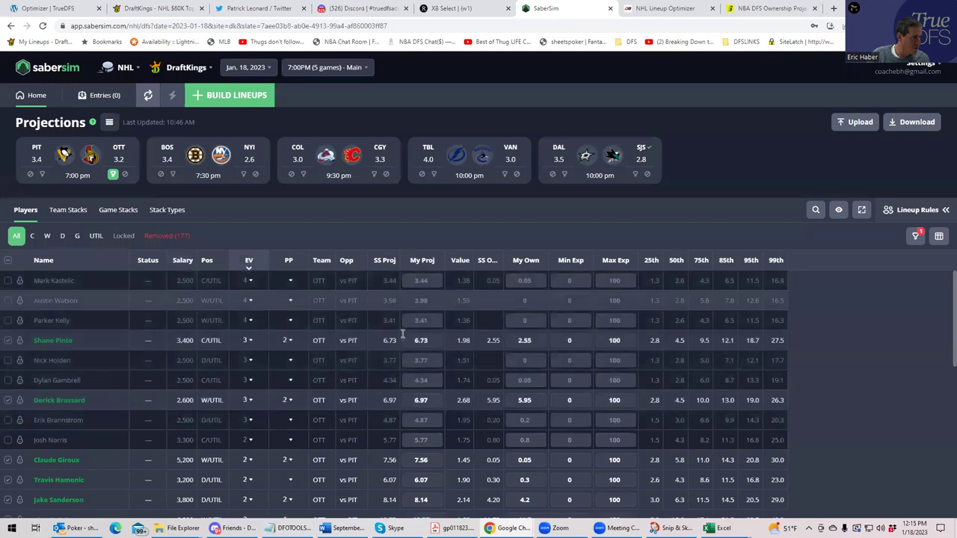
{"action": "scroll", "coordinate": [249, 319], "scroll_direction": "down", "scroll_amount": 5}
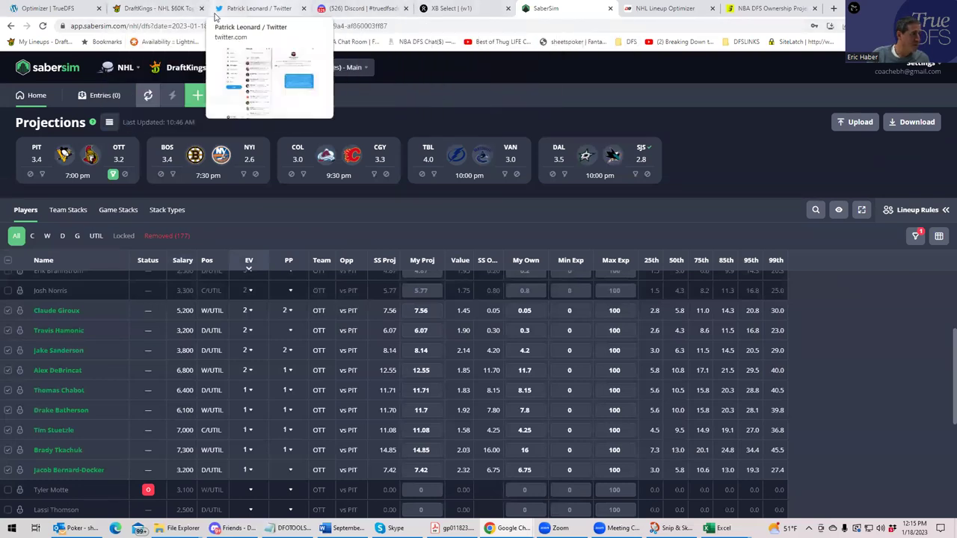
Step: Limit the DraftKings player pool to Ottawa wingers and try A. DeBrincat in the lineup
{"action": "left_click", "coordinate": [158, 10]}
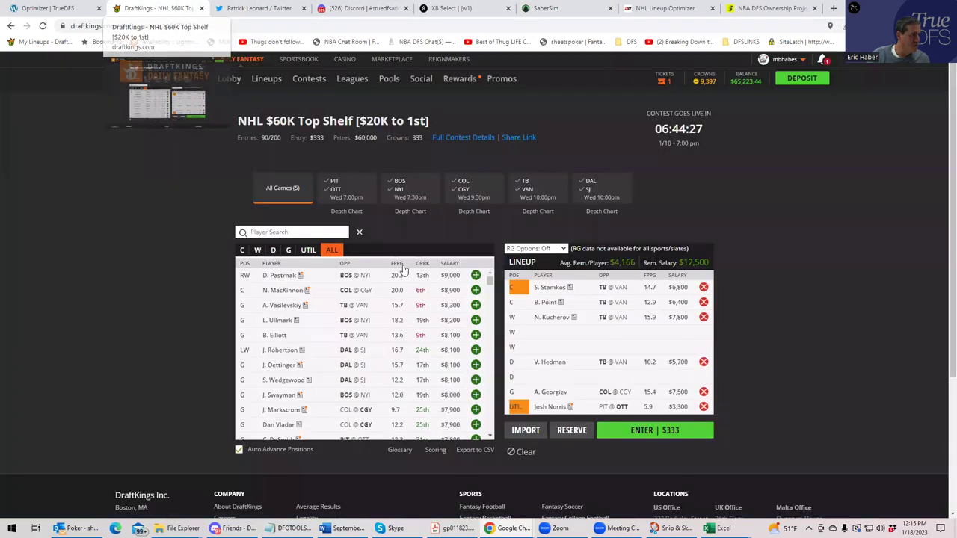
{"action": "left_click", "coordinate": [348, 193]}
{"action": "left_click", "coordinate": [257, 251]}
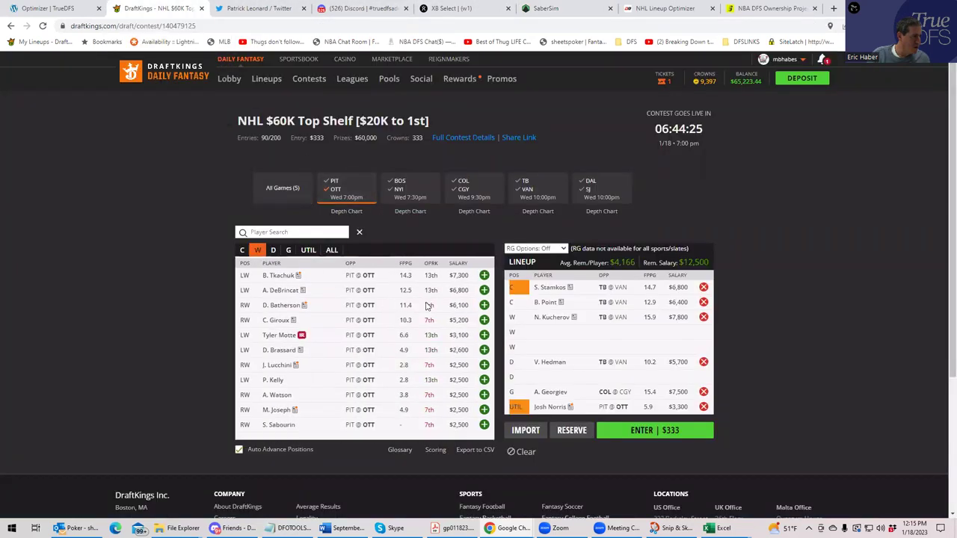
{"action": "left_click", "coordinate": [485, 291]}
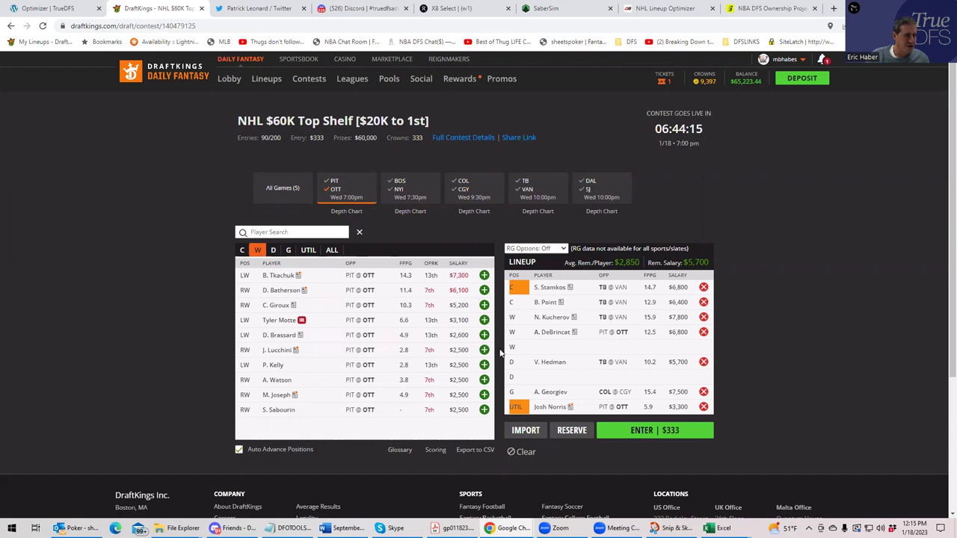
{"action": "left_click", "coordinate": [703, 332]}
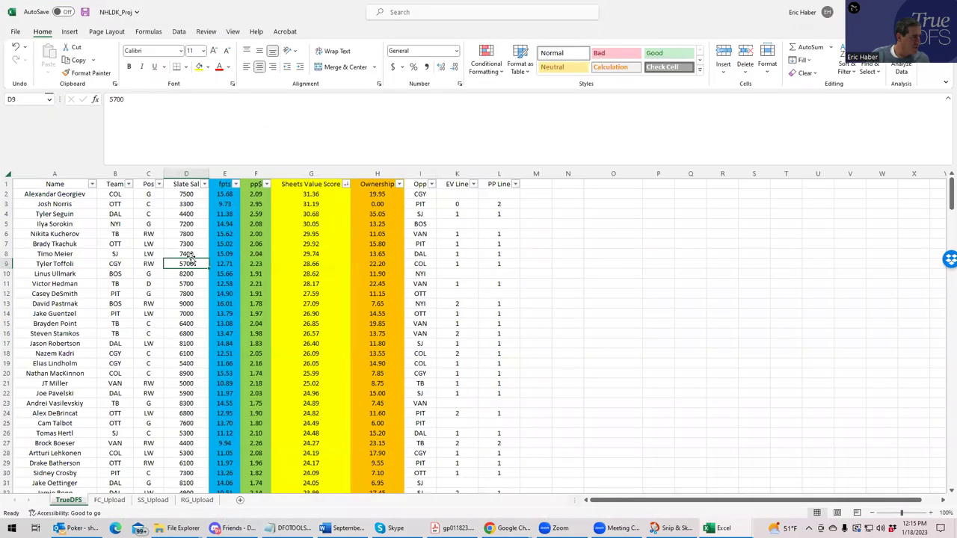
Step: Examine the NHLDK_Proj sheet for affordable players to complete the lineup, checking the slate salaries of Tyler Toffoli and Ross Colton
{"action": "left_click", "coordinate": [191, 262]}
{"action": "scroll", "coordinate": [130, 365], "scroll_direction": "down", "scroll_amount": 3}
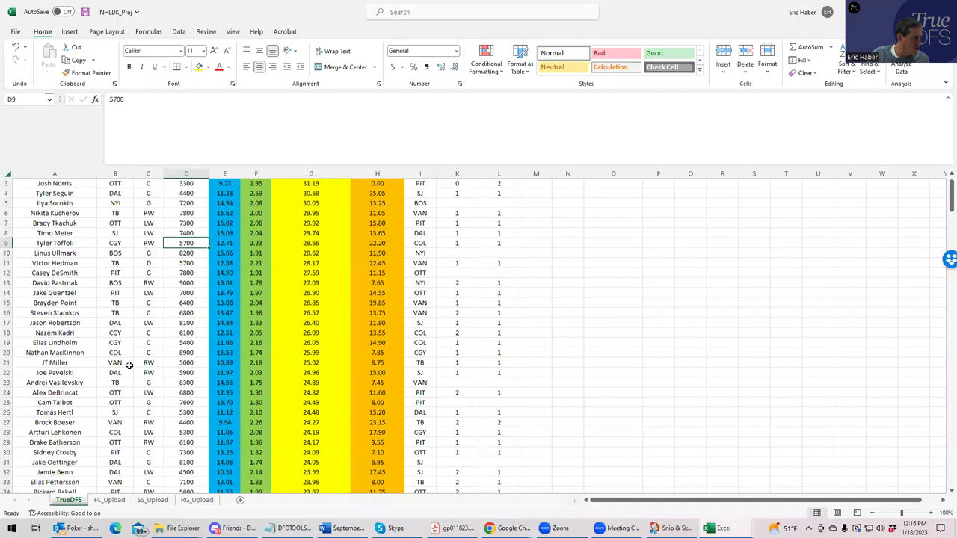
{"action": "scroll", "coordinate": [129, 365], "scroll_direction": "down", "scroll_amount": 1}
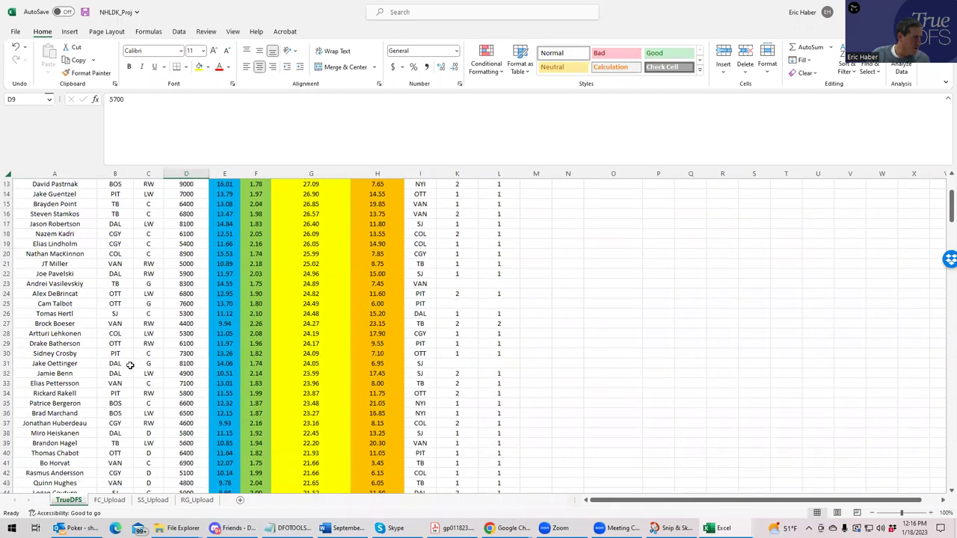
{"action": "scroll", "coordinate": [129, 365], "scroll_direction": "down", "scroll_amount": 1}
{"action": "scroll", "coordinate": [130, 365], "scroll_direction": "down", "scroll_amount": 1}
{"action": "left_click", "coordinate": [212, 444]}
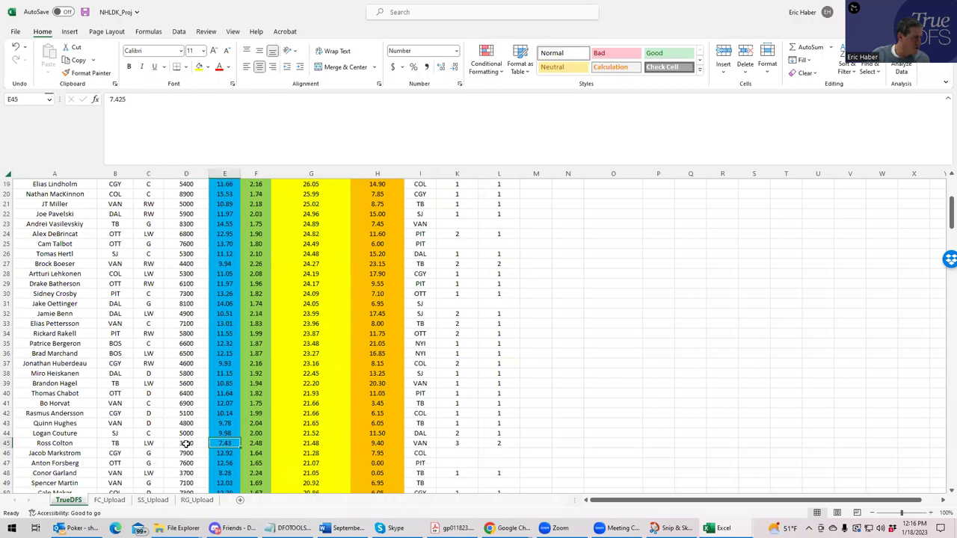
{"action": "left_click", "coordinate": [180, 443]}
{"action": "scroll", "coordinate": [208, 442], "scroll_direction": "down", "scroll_amount": 2}
Step: Reduce the workbook window and check the slate salaries of Tyler Seguin, Ilya Sorokin, Elias Lindholm, Joe Pavelski and Nathan MacKinnon
{"action": "scroll", "coordinate": [208, 441], "scroll_direction": "up", "scroll_amount": 8}
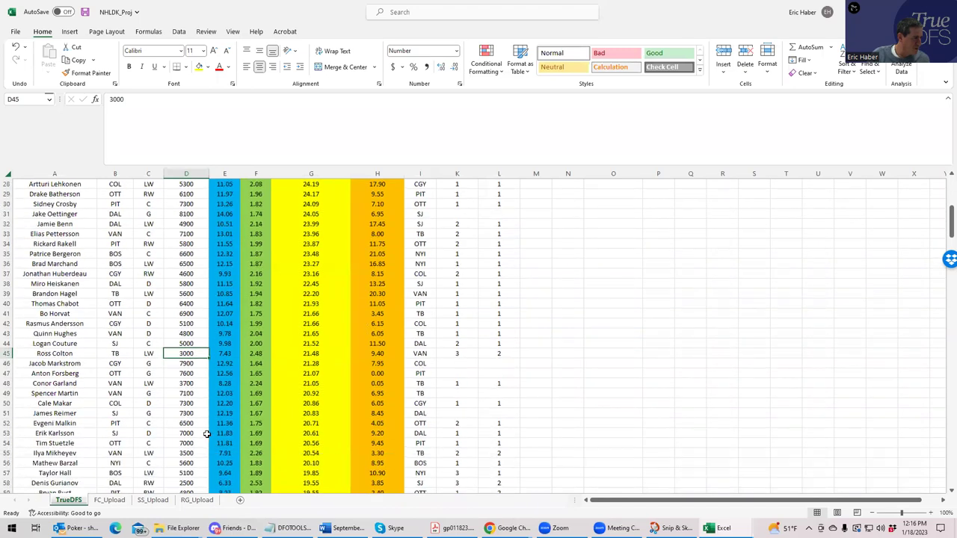
{"action": "left_click", "coordinate": [236, 225]}
{"action": "left_click", "coordinate": [180, 215]}
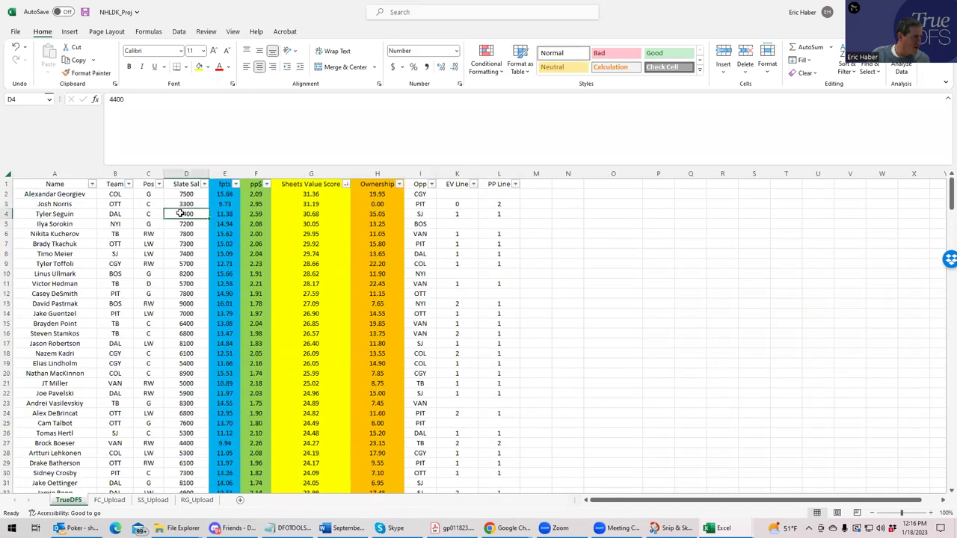
{"action": "double_click", "coordinate": [272, 10]}
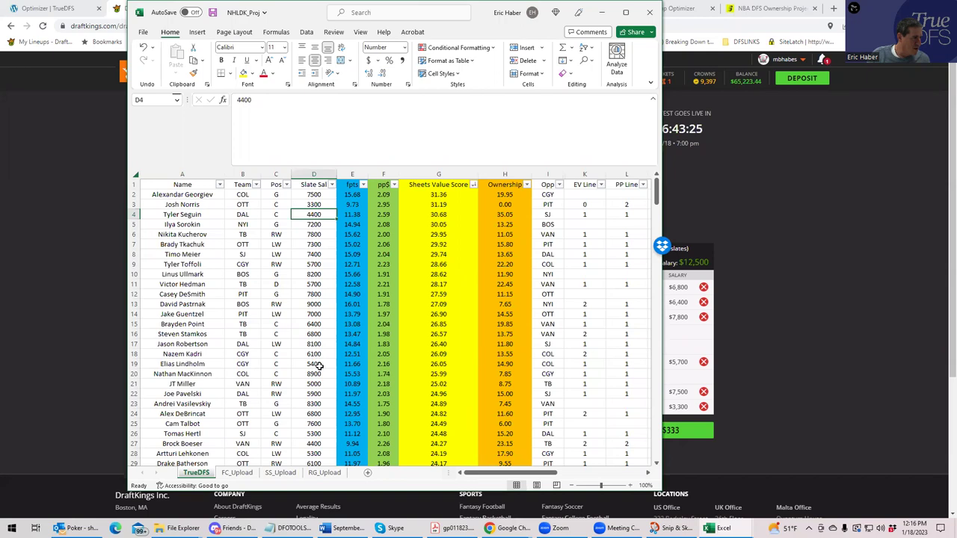
{"action": "left_click", "coordinate": [309, 224]}
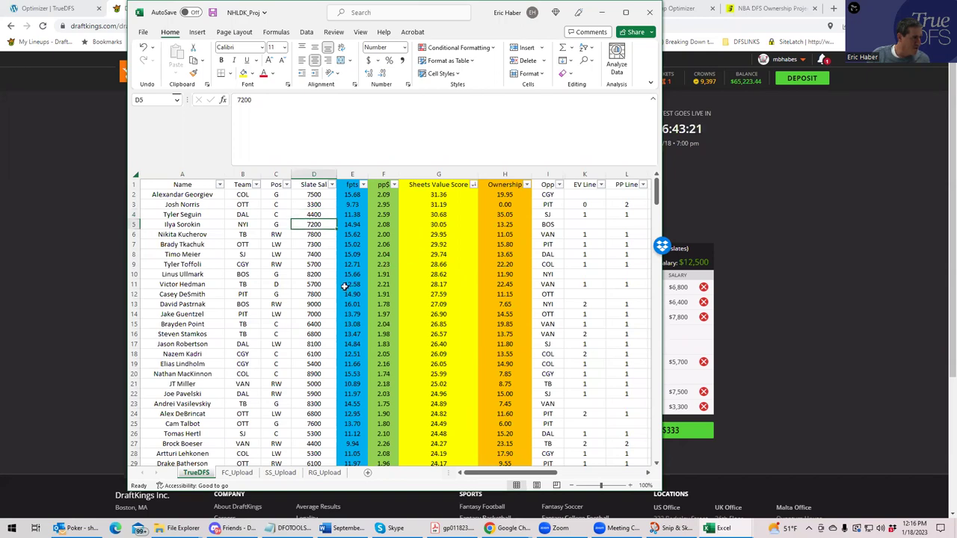
{"action": "left_click", "coordinate": [313, 363]}
{"action": "left_click", "coordinate": [317, 394]}
{"action": "left_click", "coordinate": [314, 374]}
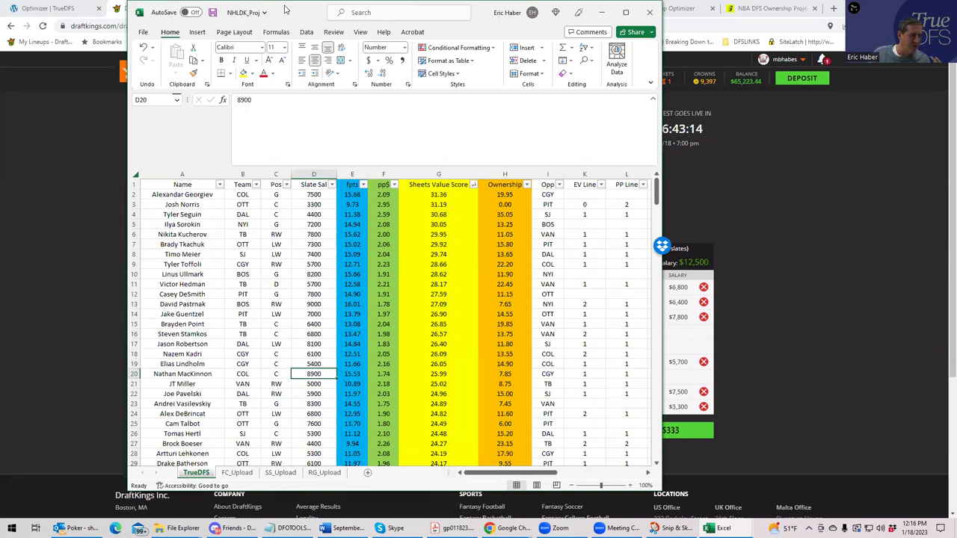
Step: Switch to the DraftKings lineup and remove the Tampa Bay stack of N. Kucherov, B. Point, S. Stamkos and V. Hedman
{"action": "key", "text": "alt+Tab"}
{"action": "left_click", "coordinate": [703, 317]}
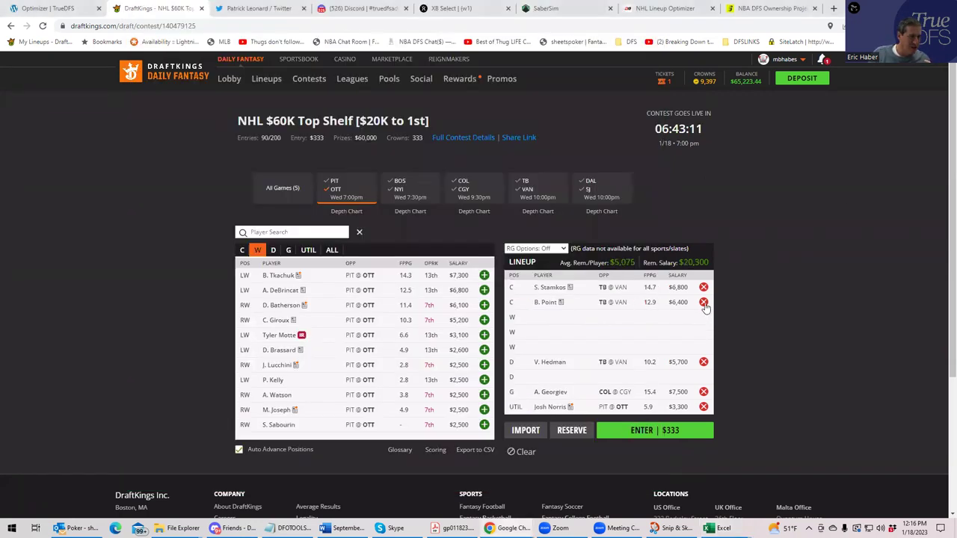
{"action": "left_click", "coordinate": [703, 302]}
{"action": "left_click", "coordinate": [703, 287]}
{"action": "left_click", "coordinate": [704, 363]}
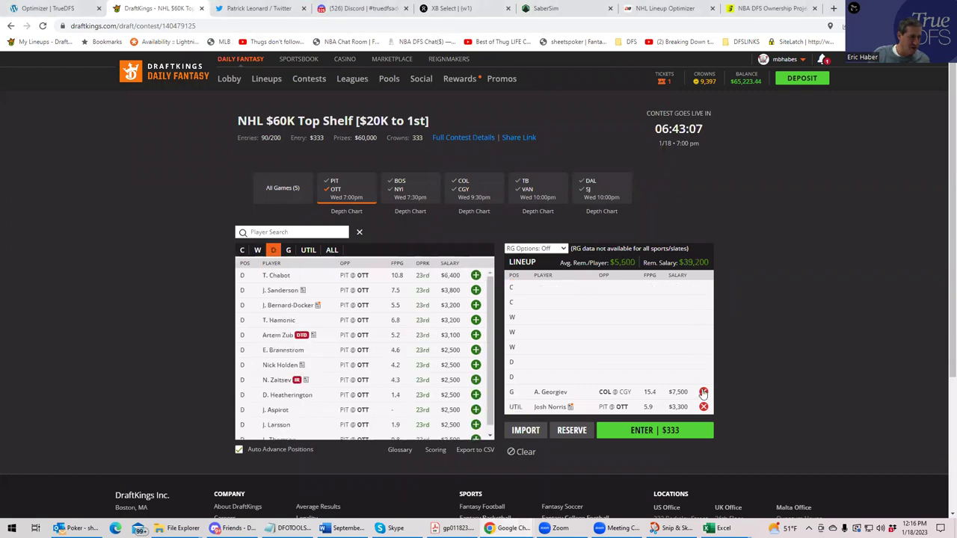
Step: Remove A. Georgiev and Josh Norris from the lineup and add New York Islanders goalie I. Sorokin
{"action": "left_click", "coordinate": [704, 393]}
{"action": "left_click", "coordinate": [703, 406]}
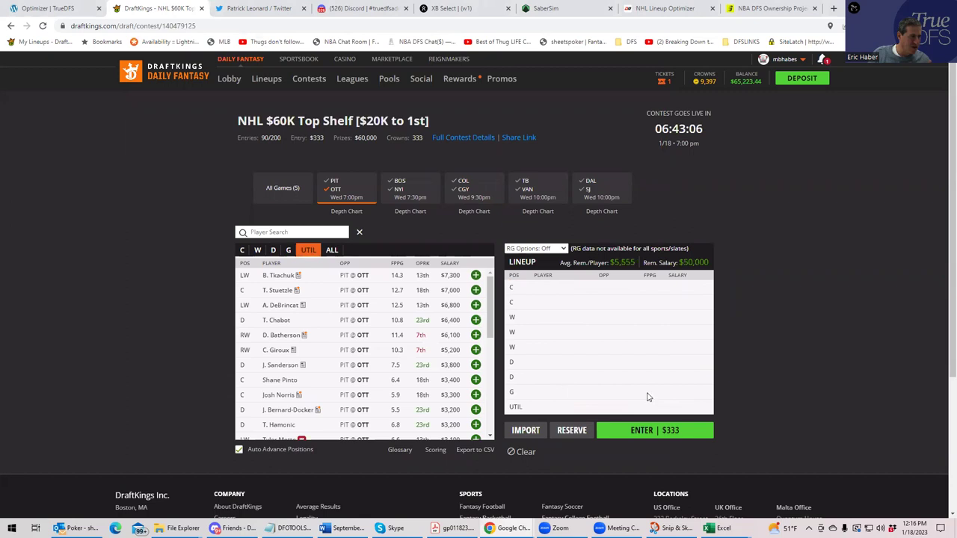
{"action": "left_click", "coordinate": [342, 197]}
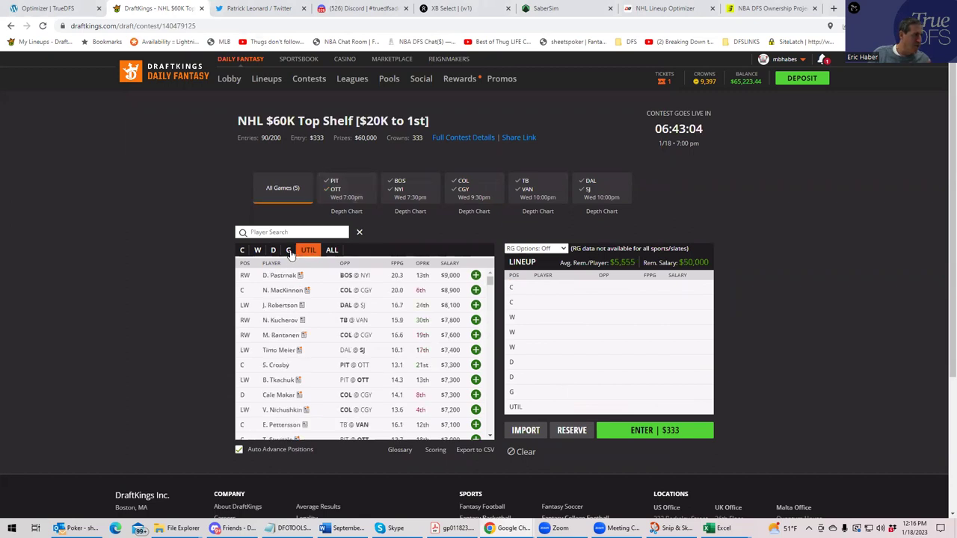
{"action": "left_click", "coordinate": [288, 251]}
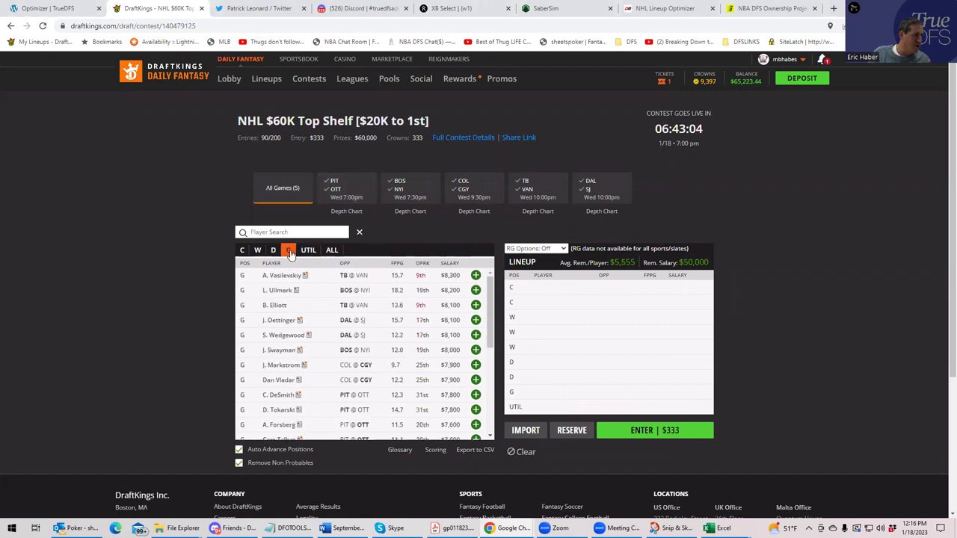
{"action": "left_click", "coordinate": [398, 193]}
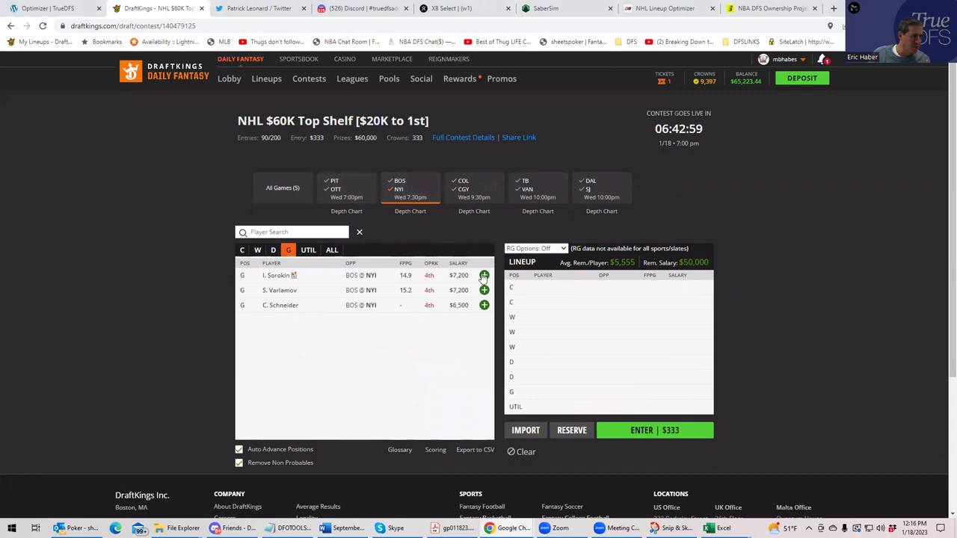
{"action": "left_click", "coordinate": [483, 276]}
{"action": "left_click", "coordinate": [404, 197]}
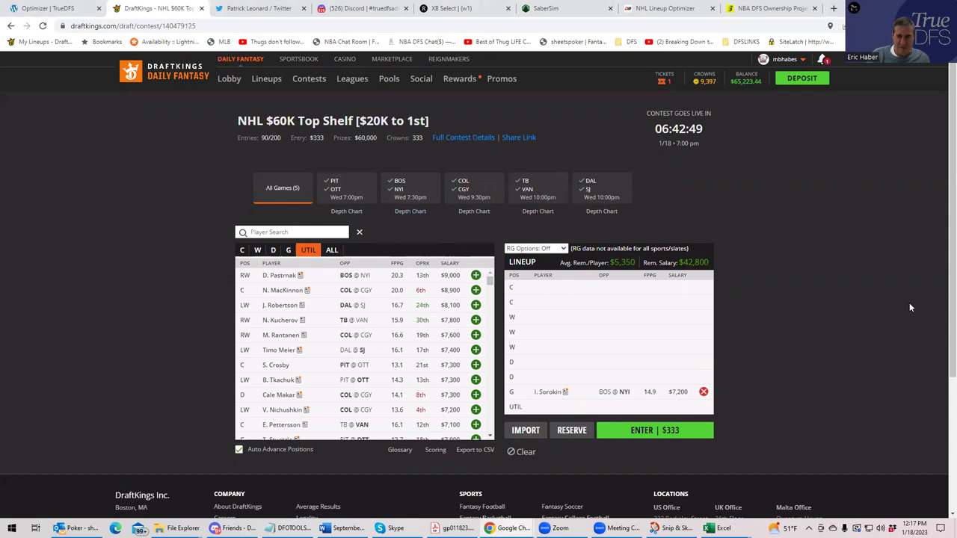
Step: Add the Calgary winger T. Toffoli and centers Nazem Kadri and E. Lindholm to the lineup
{"action": "left_click", "coordinate": [257, 251]}
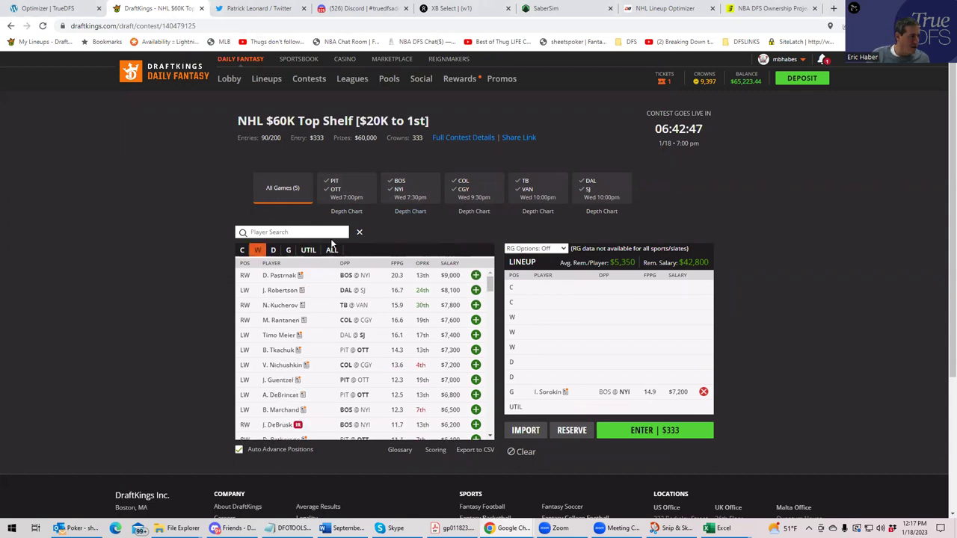
{"action": "left_click", "coordinate": [465, 193]}
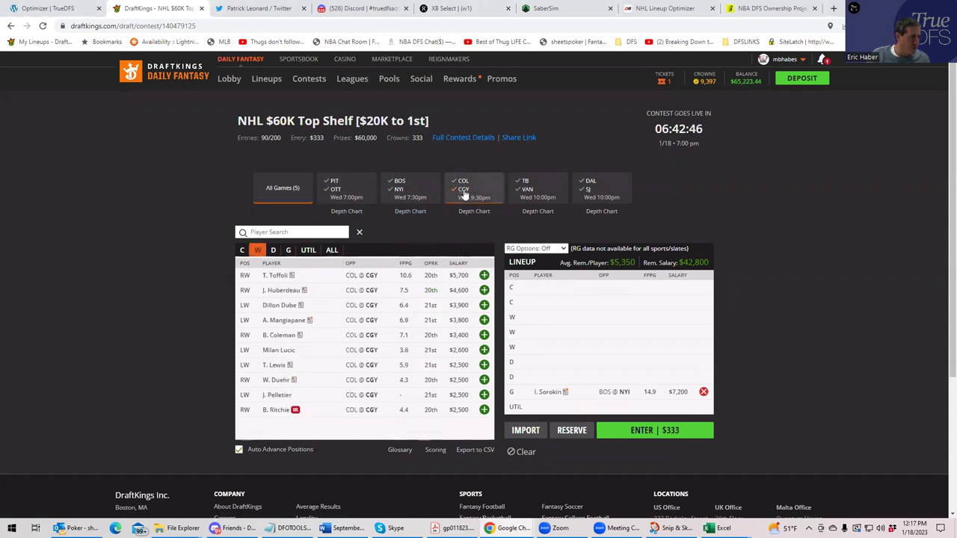
{"action": "left_click", "coordinate": [484, 275]}
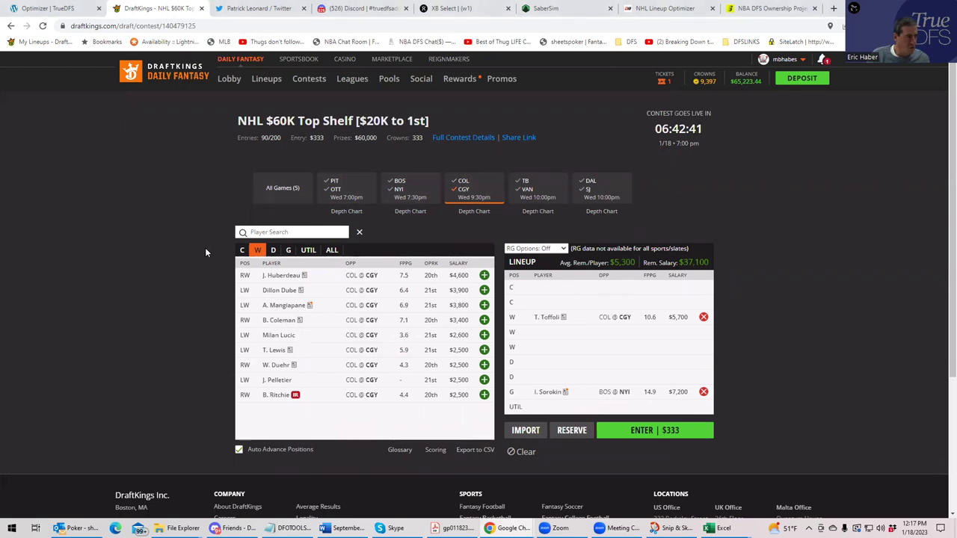
{"action": "left_click", "coordinate": [242, 250]}
{"action": "left_click", "coordinate": [485, 275]}
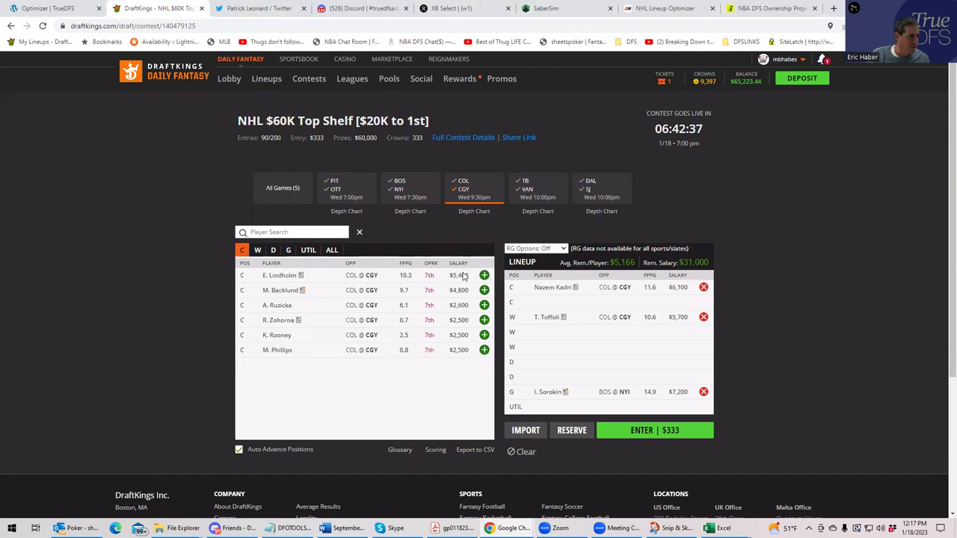
{"action": "left_click", "coordinate": [485, 275]}
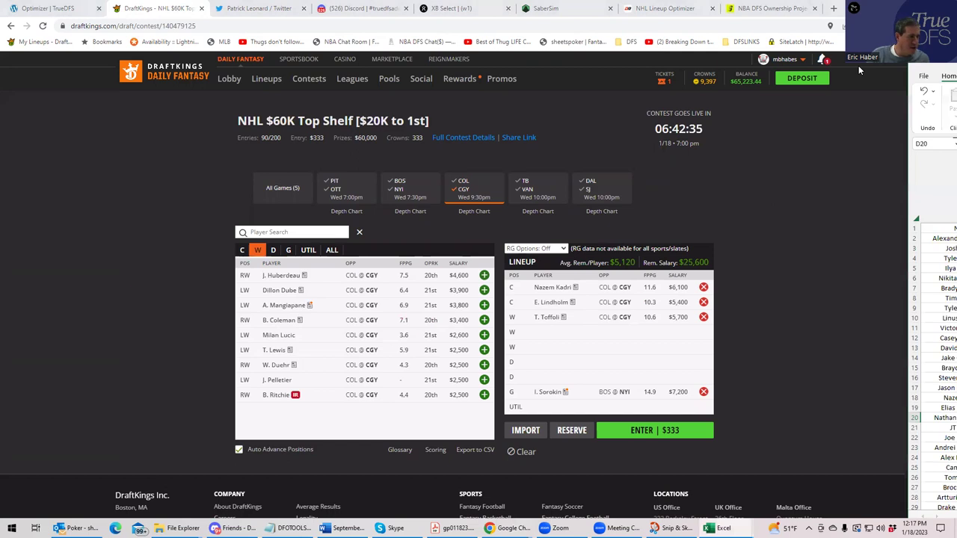
Step: Check Jonathan Huberdeau's slate salary and EV line in the NHLDK_Proj sheet and add him to the DraftKings lineup
{"action": "left_click_drag", "start_coordinate": [916, 56], "coordinate": [405, 21]}
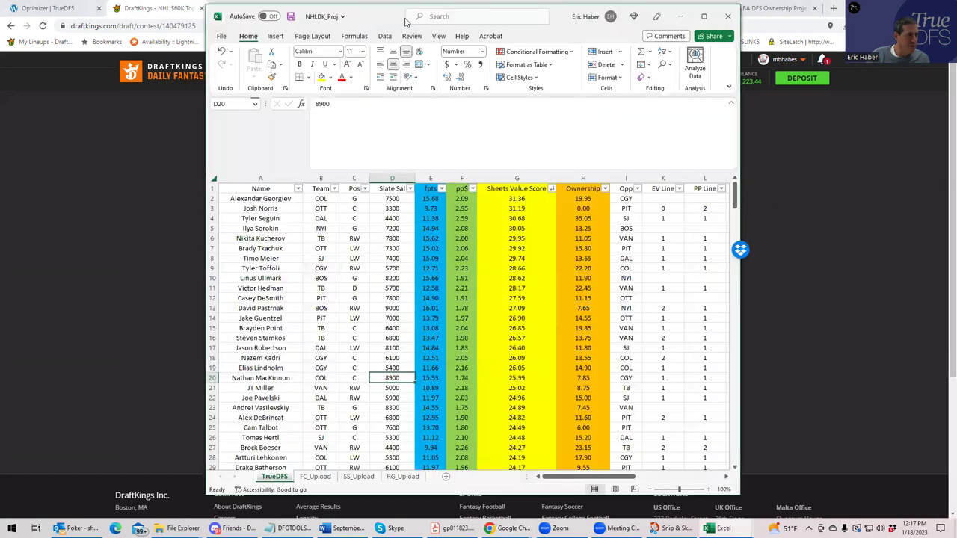
{"action": "double_click", "coordinate": [405, 21]}
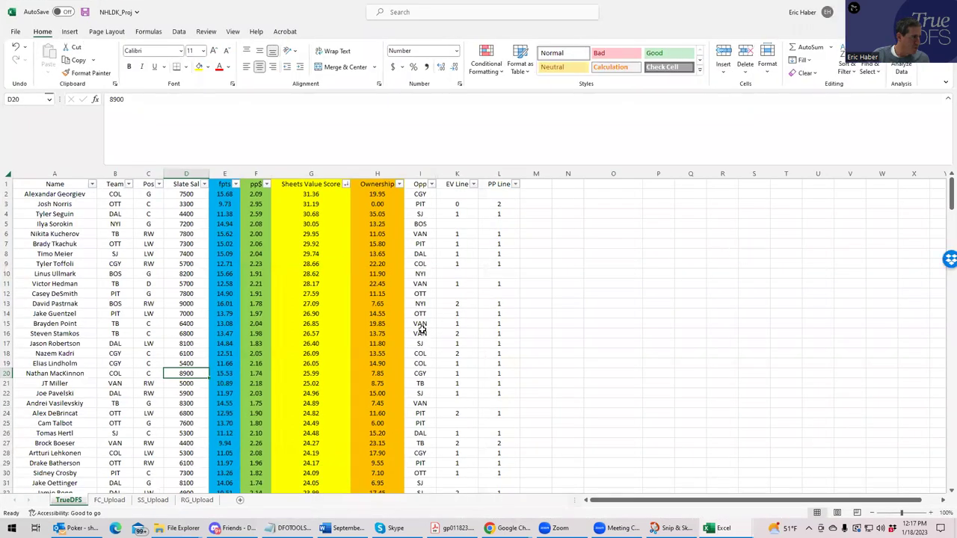
{"action": "scroll", "coordinate": [423, 329], "scroll_direction": "down", "scroll_amount": 1}
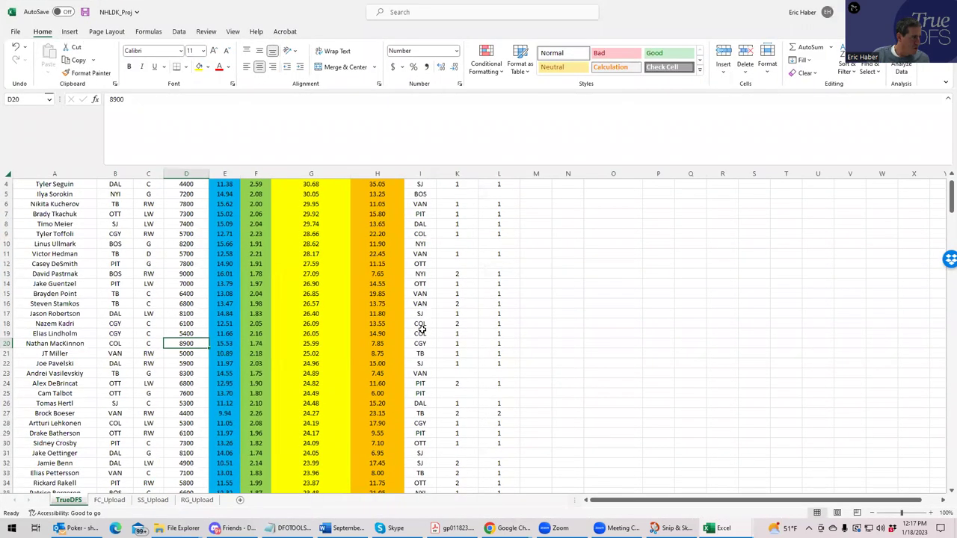
{"action": "scroll", "coordinate": [422, 329], "scroll_direction": "down", "scroll_amount": 3}
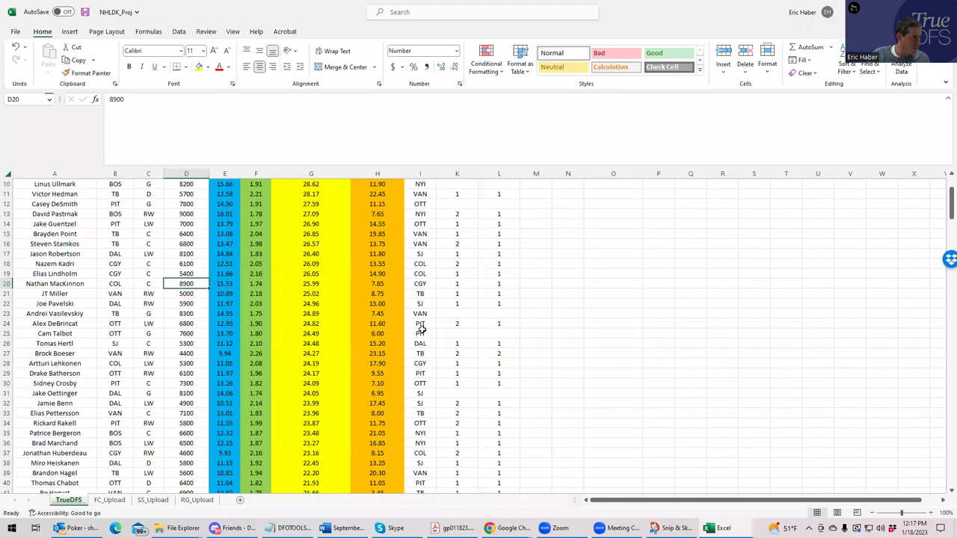
{"action": "scroll", "coordinate": [422, 329], "scroll_direction": "down", "scroll_amount": 2}
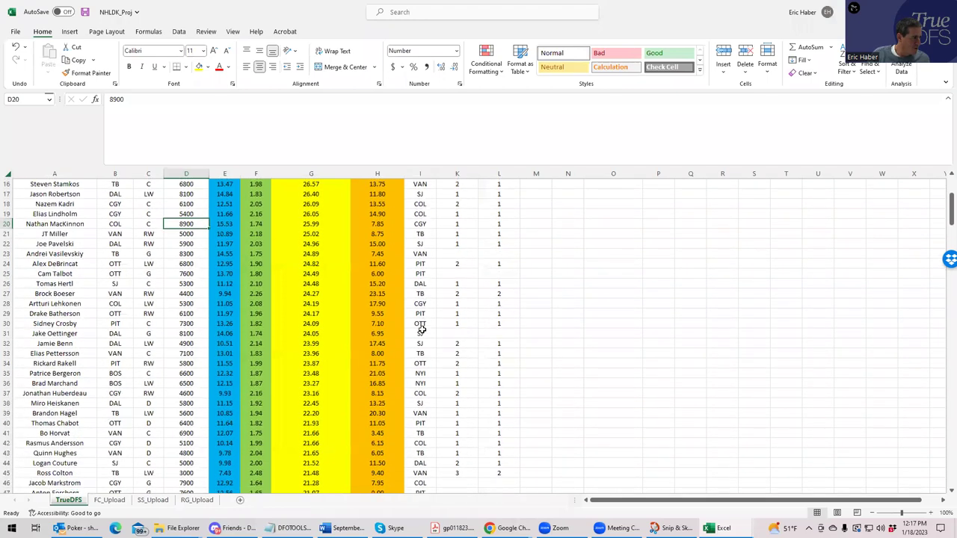
{"action": "left_click", "coordinate": [187, 393]}
{"action": "left_click", "coordinate": [457, 393]}
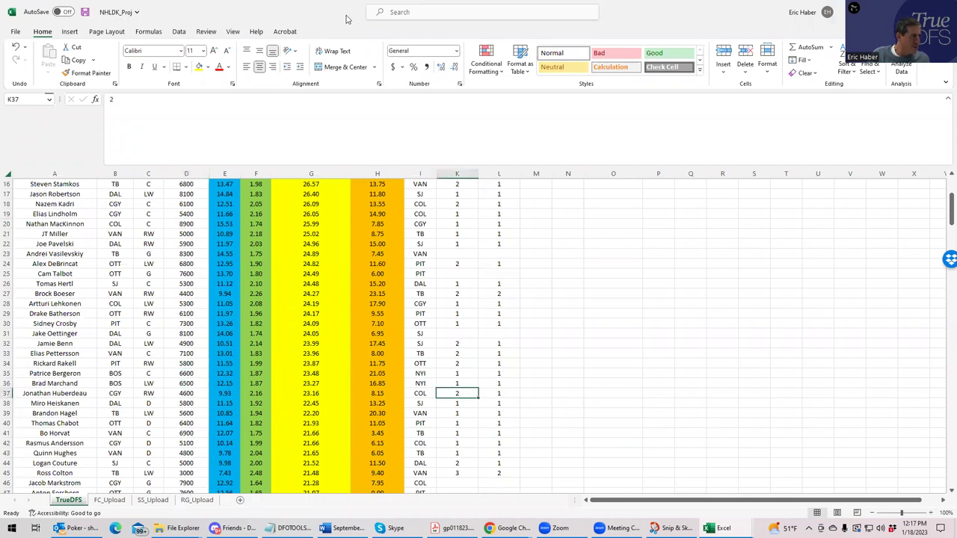
{"action": "key", "text": "alt+Tab"}
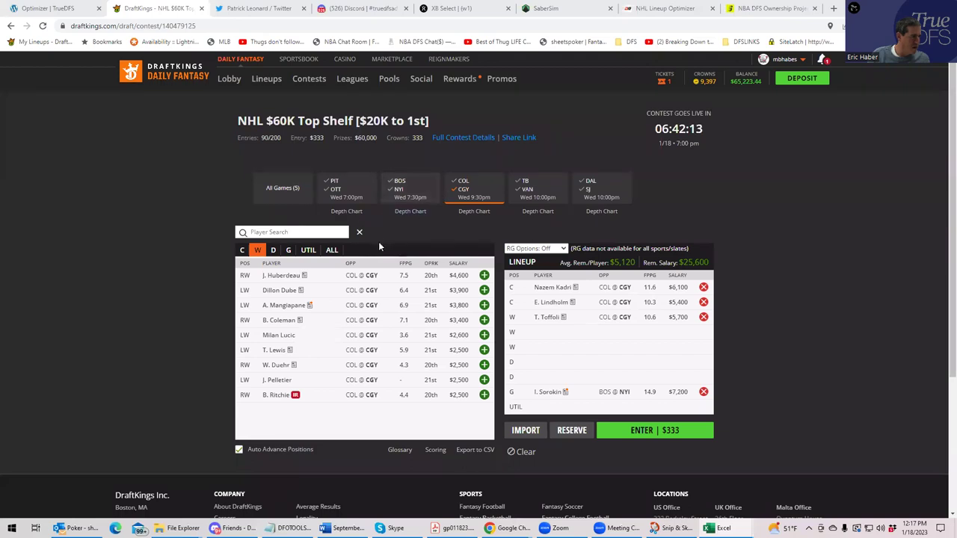
{"action": "left_click", "coordinate": [485, 275]}
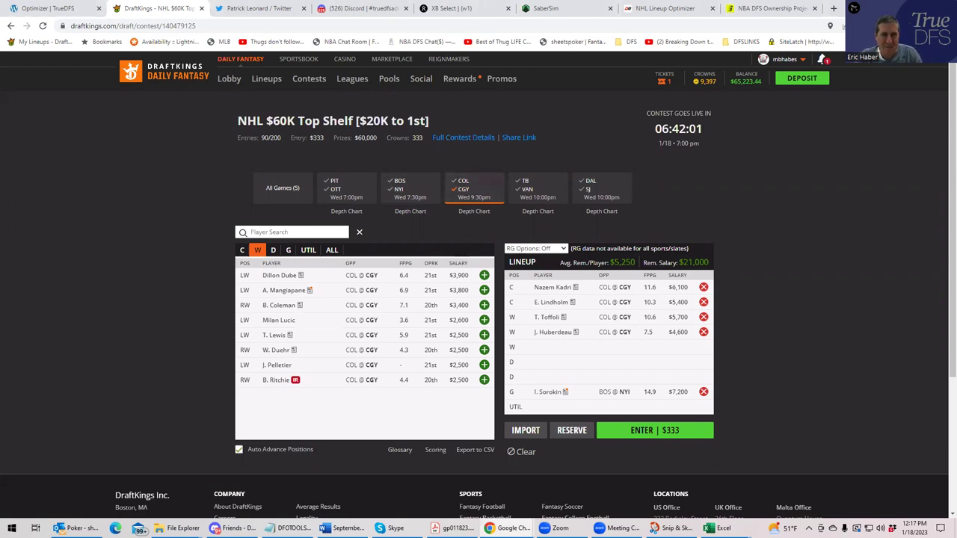
Step: Switch to the NHLDK_Proj workbook, maximize it and sort the players alphabetically by team
{"action": "left_click", "coordinate": [718, 528]}
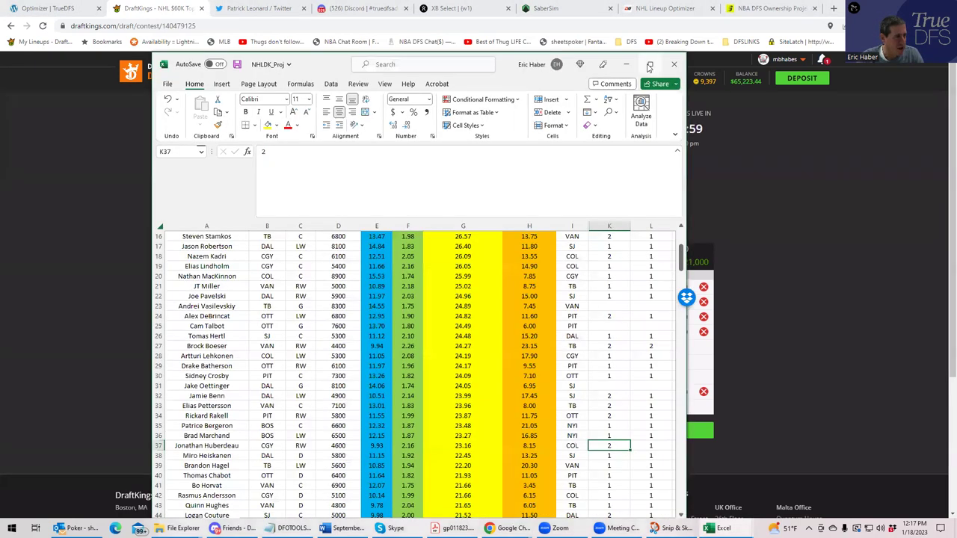
{"action": "left_click", "coordinate": [650, 64]}
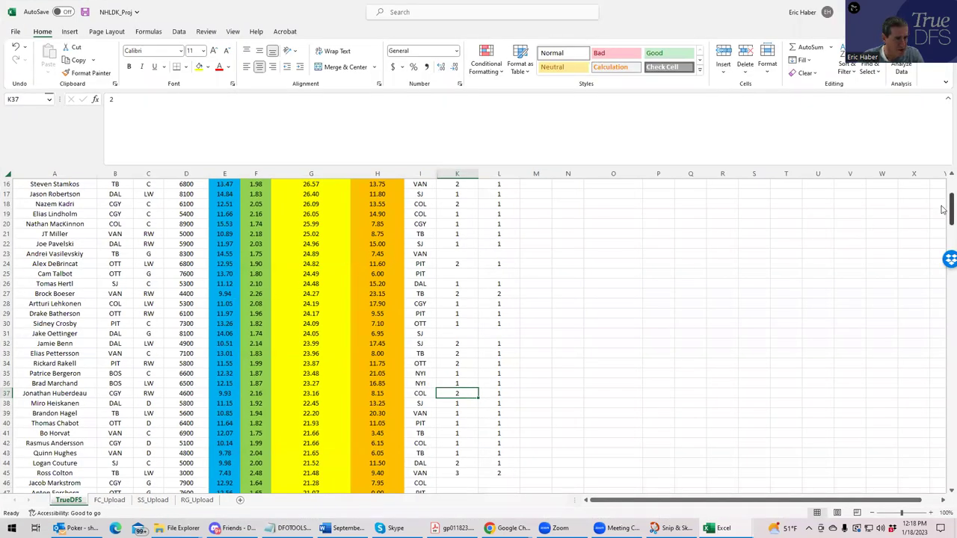
{"action": "scroll", "coordinate": [944, 209], "scroll_direction": "up", "scroll_amount": 5}
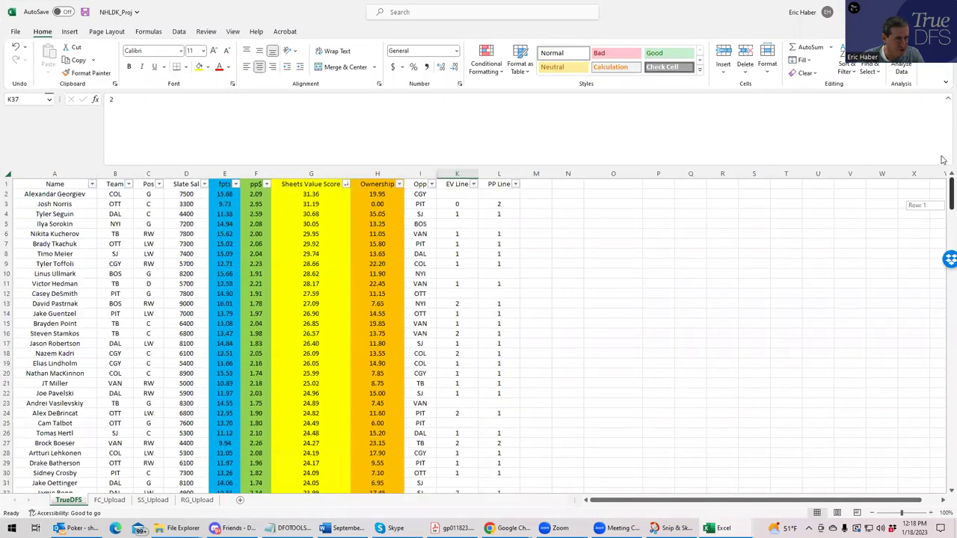
{"action": "left_click", "coordinate": [131, 187]}
{"action": "left_click", "coordinate": [82, 196]}
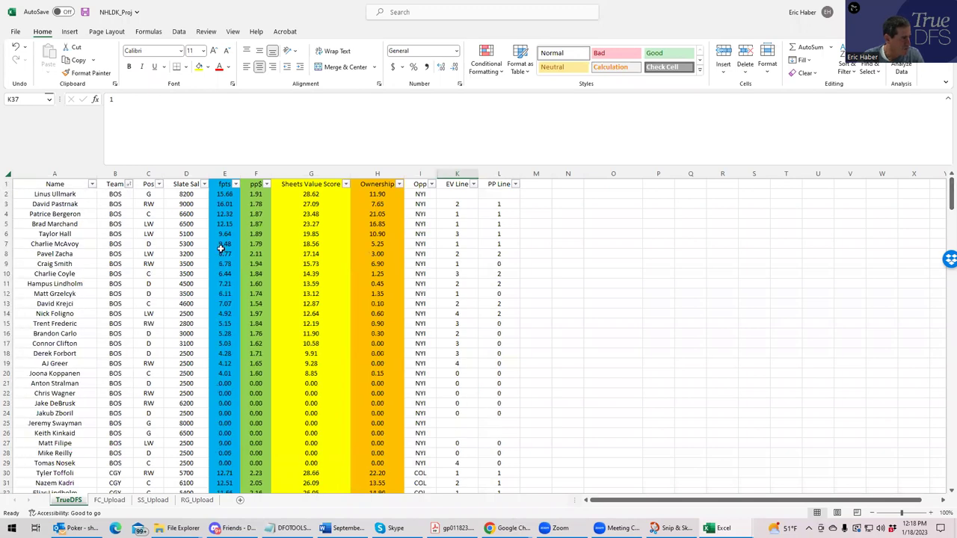
Step: Check the EV lines of Calgary's Elias Lindholm and Rasmus Andersson, and add defenseman R. Andersson to the DraftKings lineup
{"action": "scroll", "coordinate": [220, 253], "scroll_direction": "down", "scroll_amount": 4}
{"action": "scroll", "coordinate": [220, 253], "scroll_direction": "down", "scroll_amount": 2}
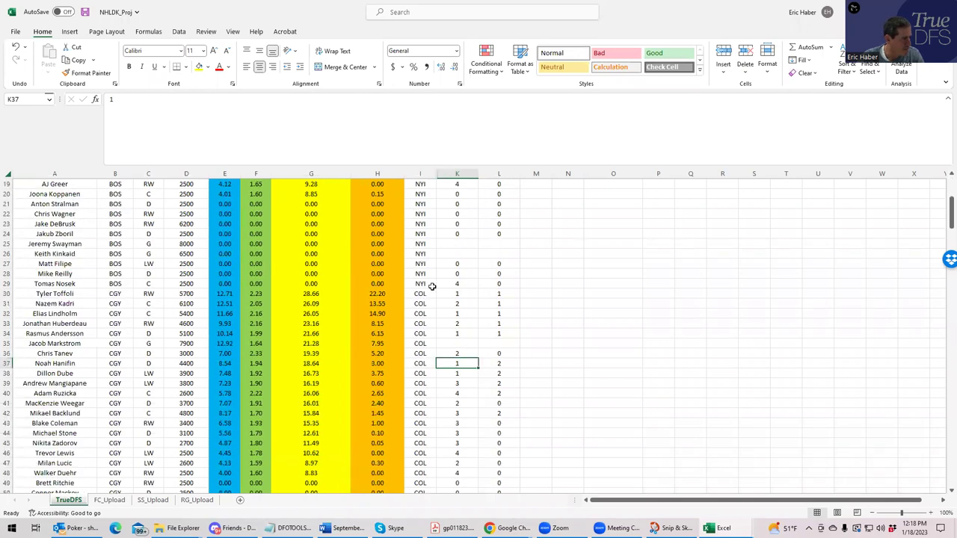
{"action": "left_click", "coordinate": [466, 312]}
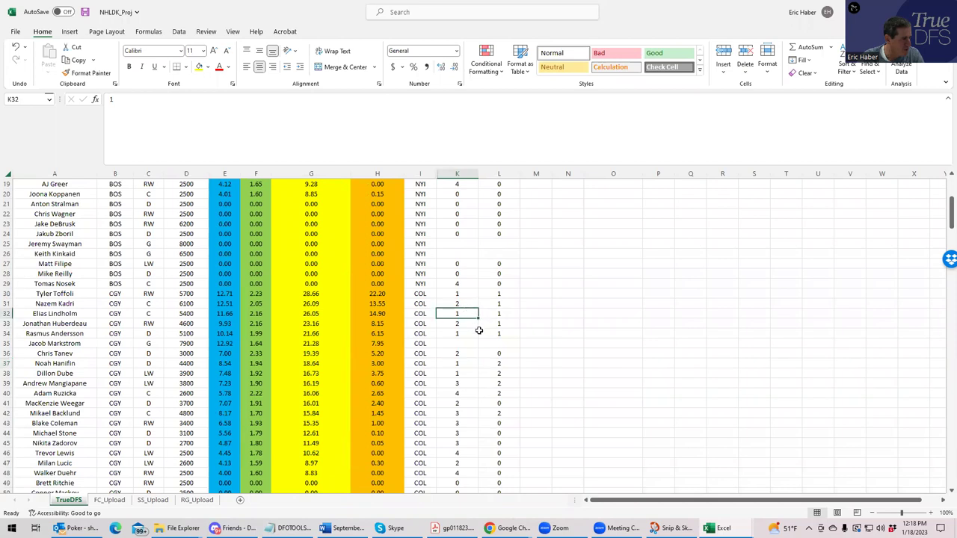
{"action": "left_click", "coordinate": [463, 335]}
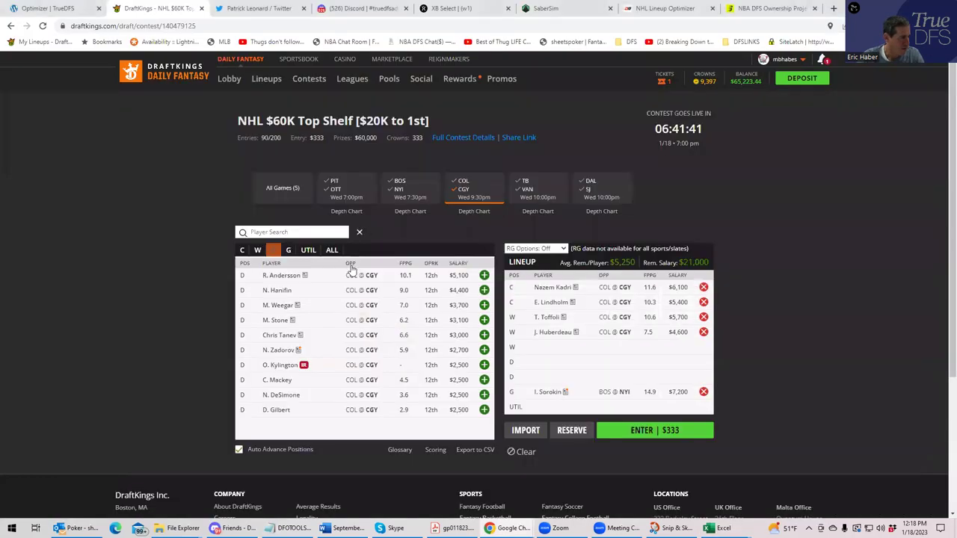
{"action": "left_click", "coordinate": [485, 276]}
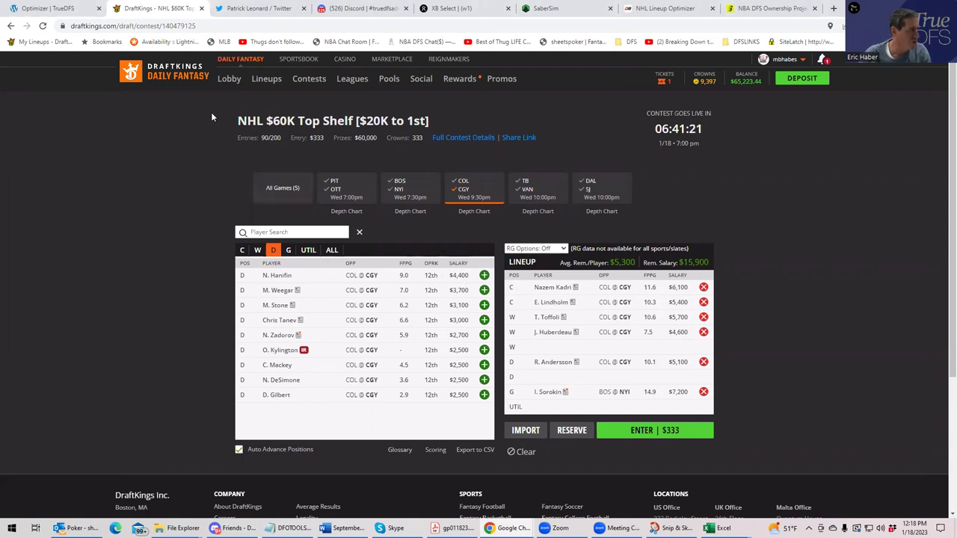
Step: Sort the NHLDK_Proj sheet by Sheets Value Score from largest to smallest and check Victor Hedman's position and slate salary
{"action": "mouse_move", "coordinate": [714, 528]}
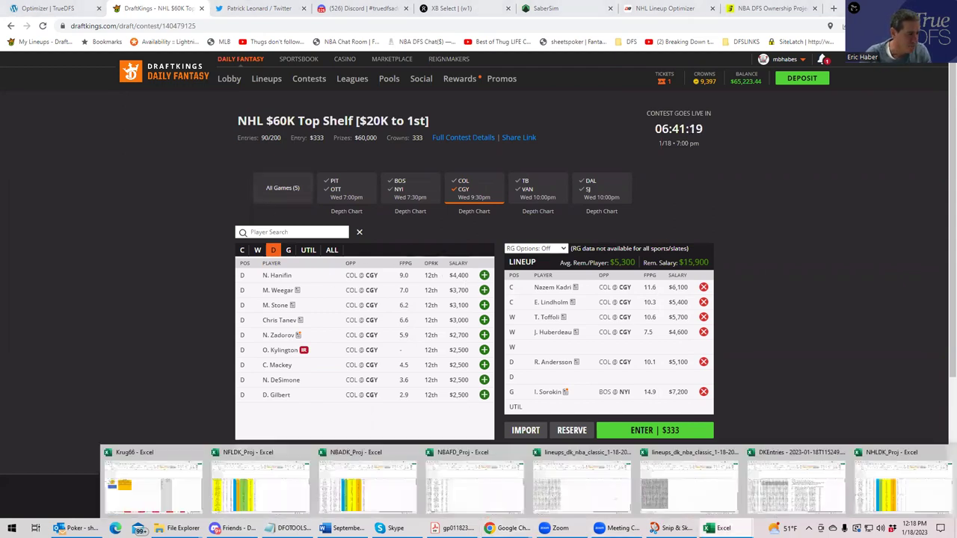
{"action": "left_click", "coordinate": [901, 486]}
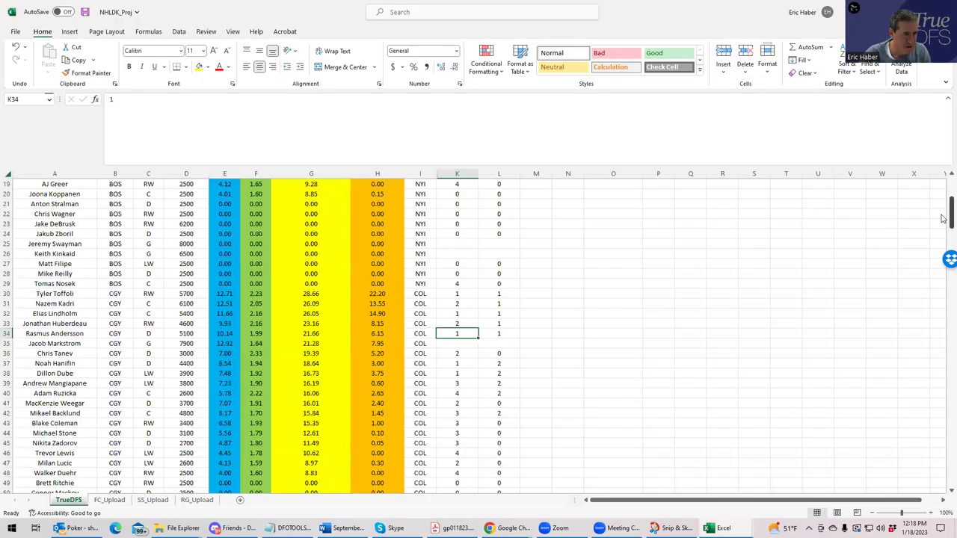
{"action": "scroll", "coordinate": [944, 218], "scroll_direction": "up", "scroll_amount": 6}
{"action": "left_click", "coordinate": [346, 184]}
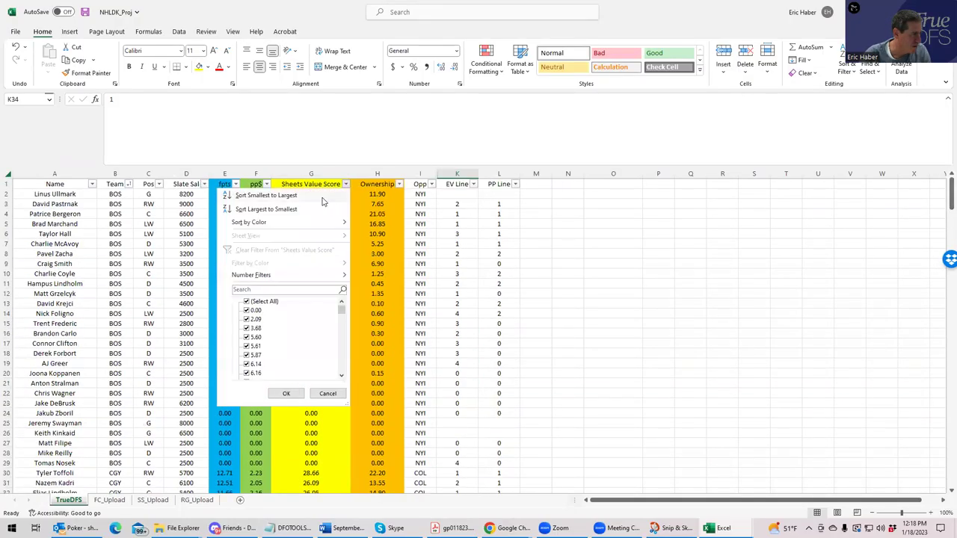
{"action": "left_click", "coordinate": [298, 208]}
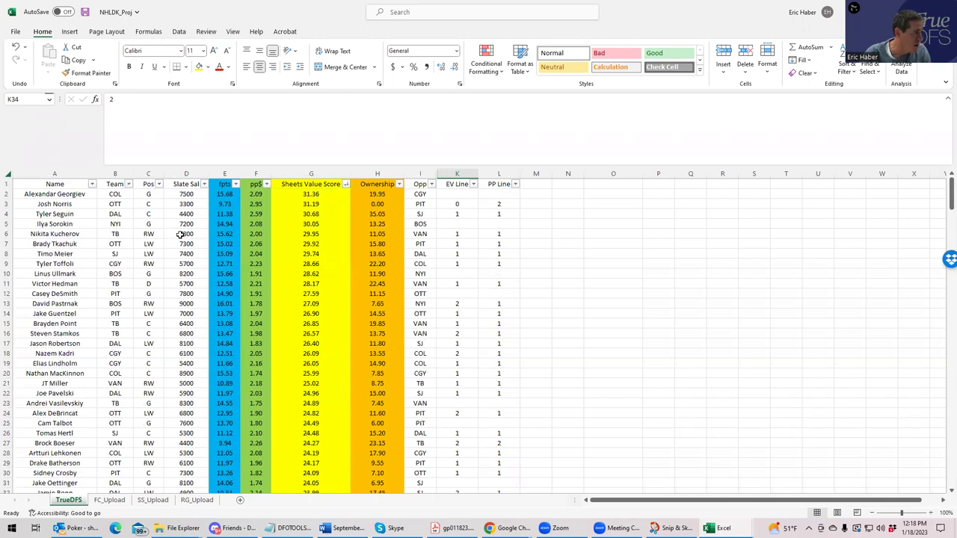
{"action": "left_click", "coordinate": [150, 284]}
{"action": "key", "text": "Escape"}
{"action": "left_click", "coordinate": [190, 283]}
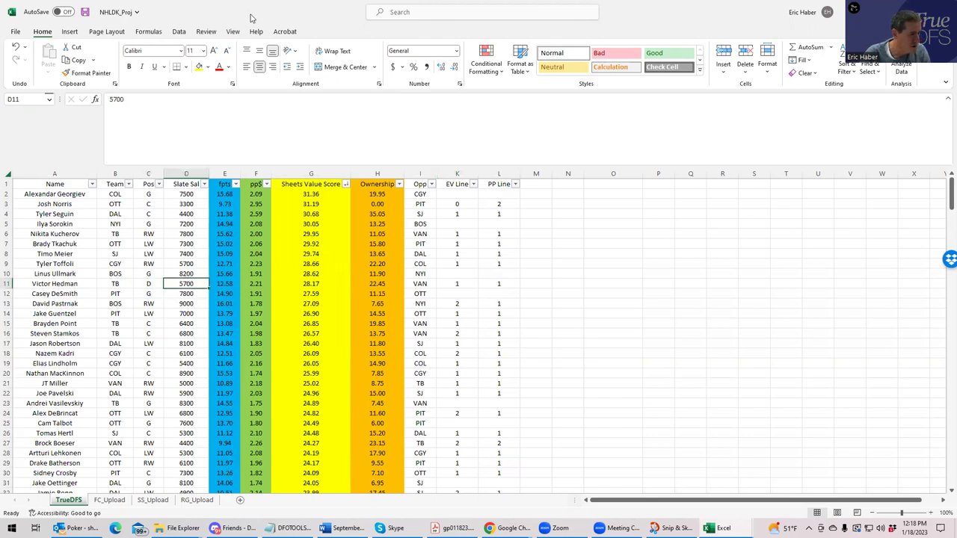
Step: Switch to the DraftKings lineup and add Tampa Bay's V. Hedman on defense and B. Point as UTIL
{"action": "key", "text": "alt+Tab"}
{"action": "left_click", "coordinate": [524, 186]}
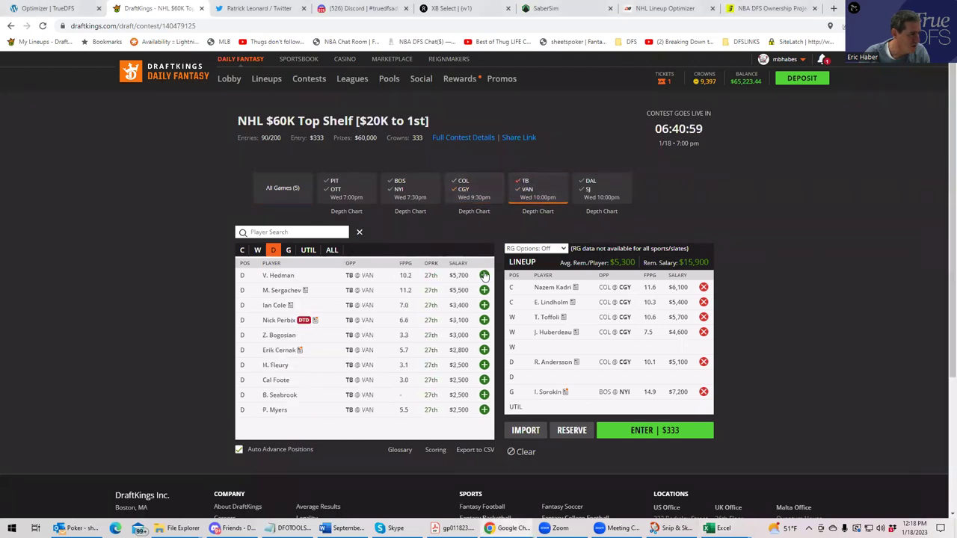
{"action": "left_click", "coordinate": [484, 275]}
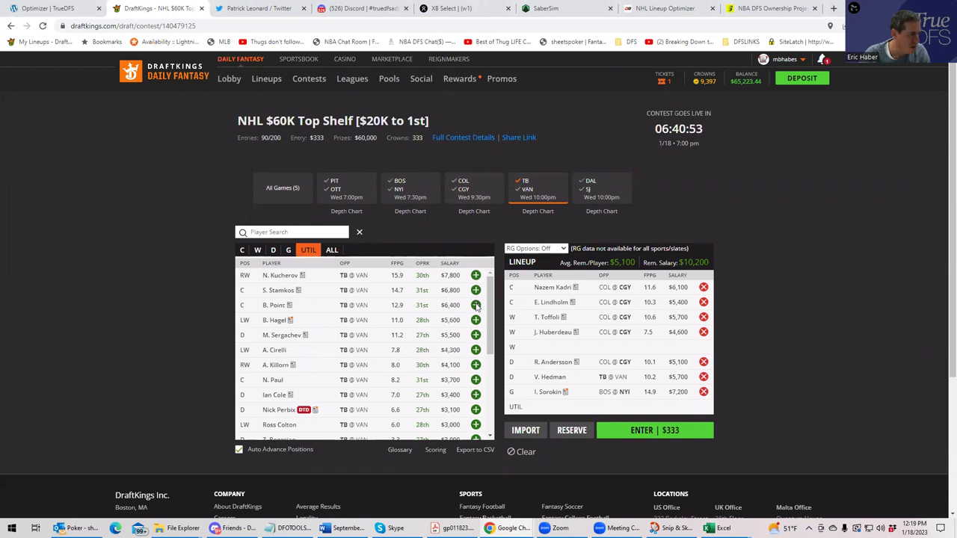
{"action": "left_click", "coordinate": [476, 306]}
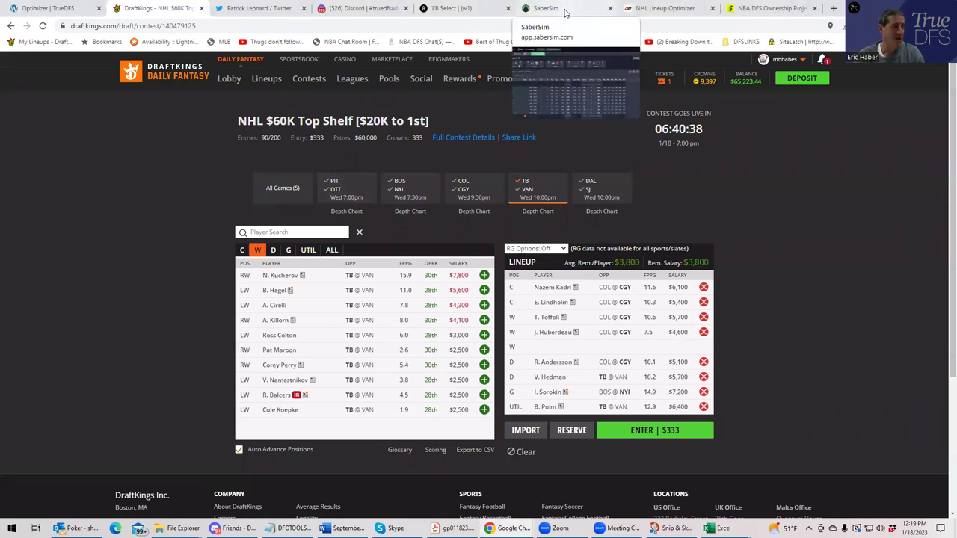
Step: Switch to SaberSim and upload the NHLDK_Sim CSV from the DFSSheets folders as custom player data, excluding unlisted players
{"action": "left_click", "coordinate": [560, 10]}
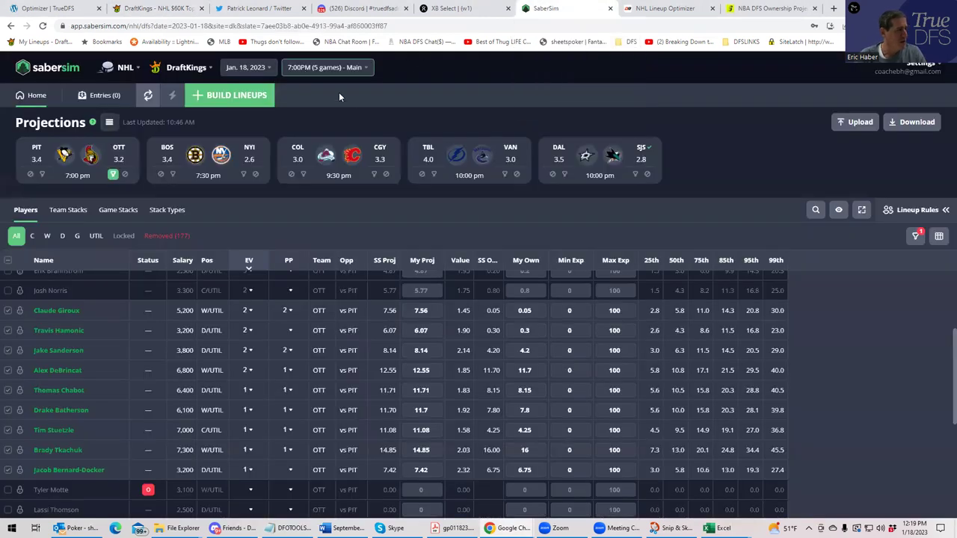
{"action": "left_click", "coordinate": [855, 122]}
{"action": "left_click", "coordinate": [606, 128]}
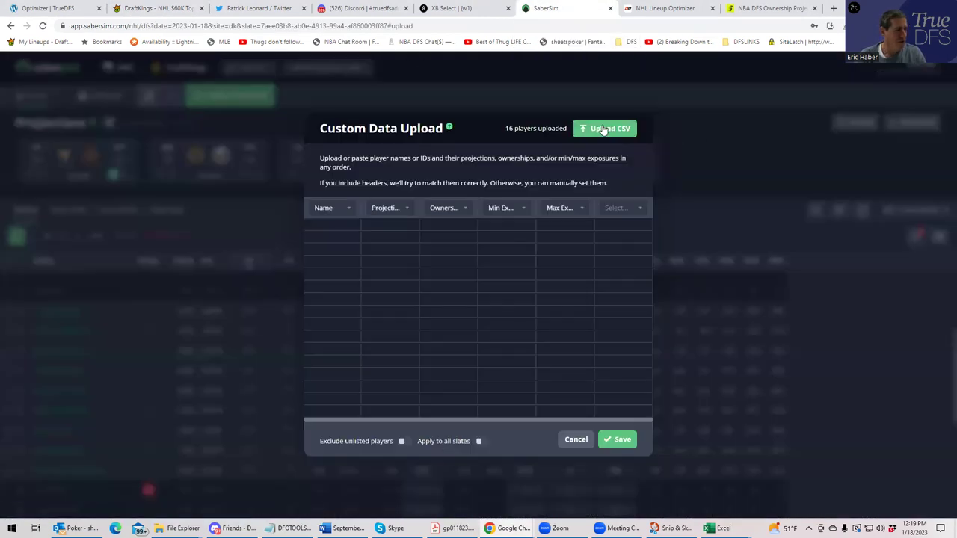
{"action": "left_click", "coordinate": [41, 138]}
{"action": "left_click", "coordinate": [171, 29]}
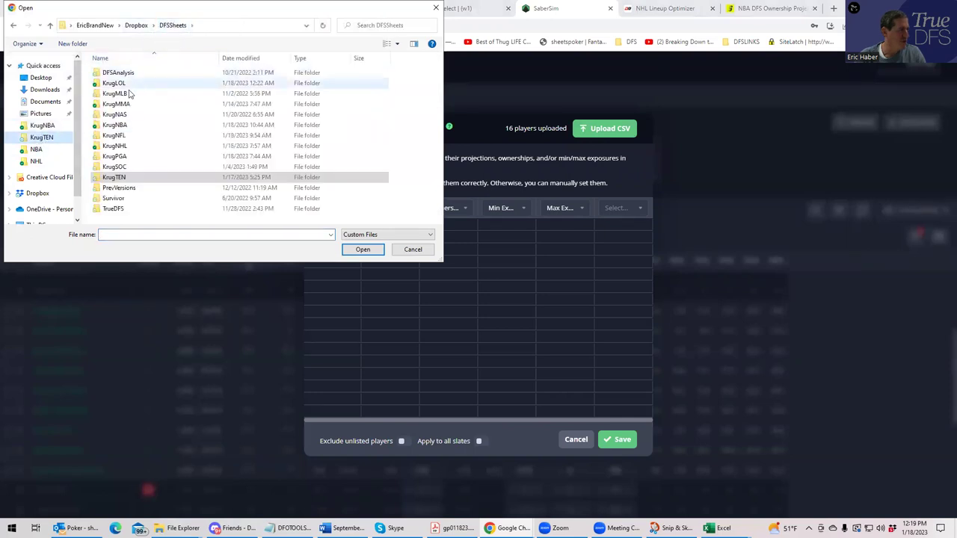
{"action": "scroll", "coordinate": [123, 148], "scroll_direction": "down", "scroll_amount": 2}
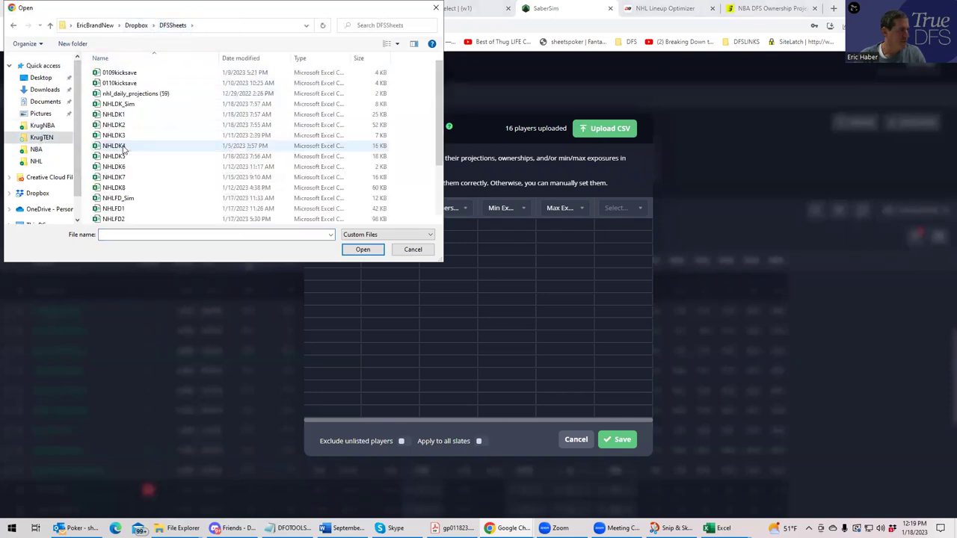
{"action": "left_click", "coordinate": [120, 105]}
{"action": "left_click", "coordinate": [362, 250]}
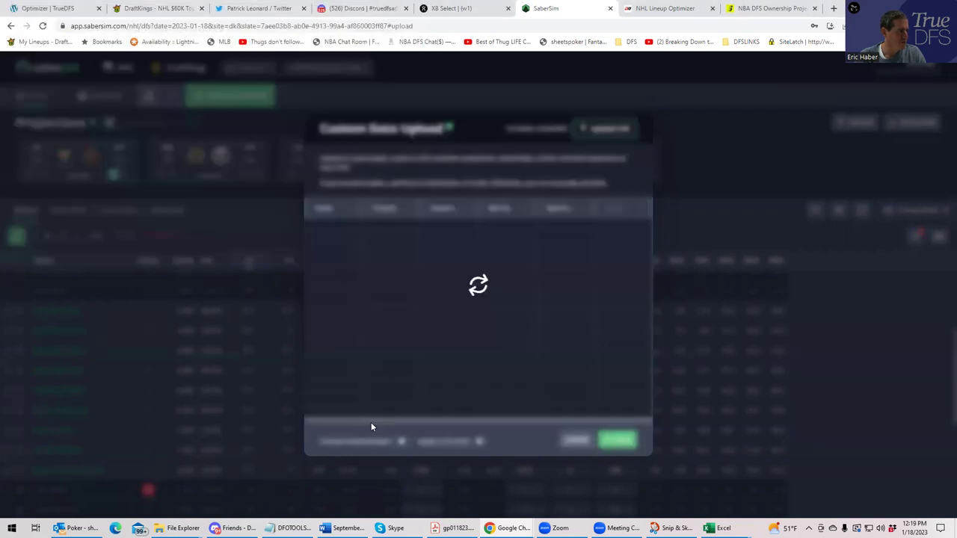
{"action": "left_click", "coordinate": [404, 443]}
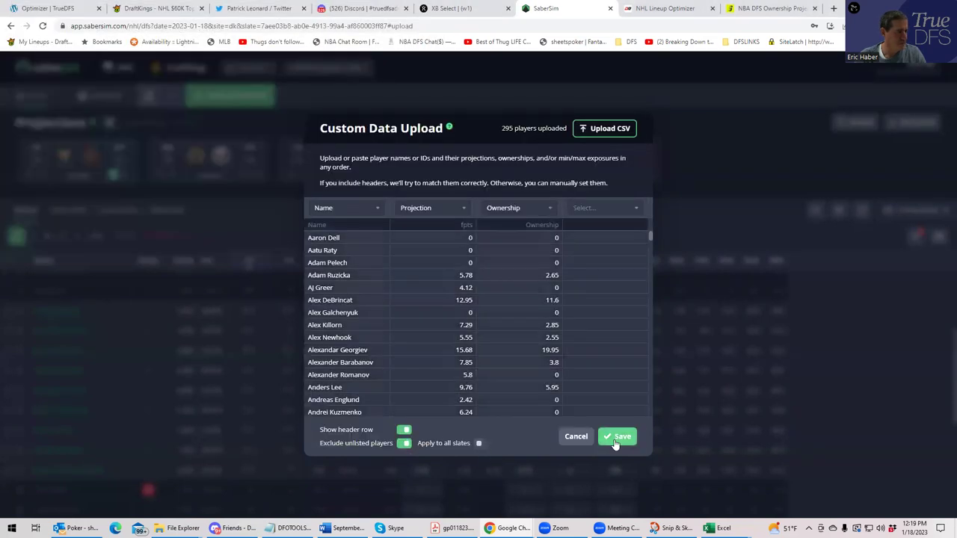
{"action": "left_click", "coordinate": [616, 437]}
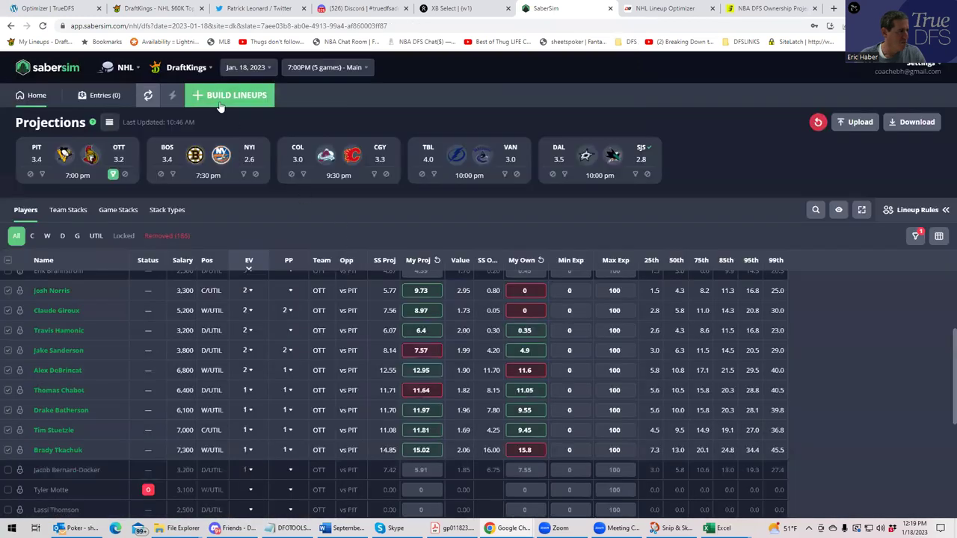
Step: Start a new GPP lineup build with a 150-max entry limit and the number of lineups set to 50
{"action": "left_click", "coordinate": [222, 104]}
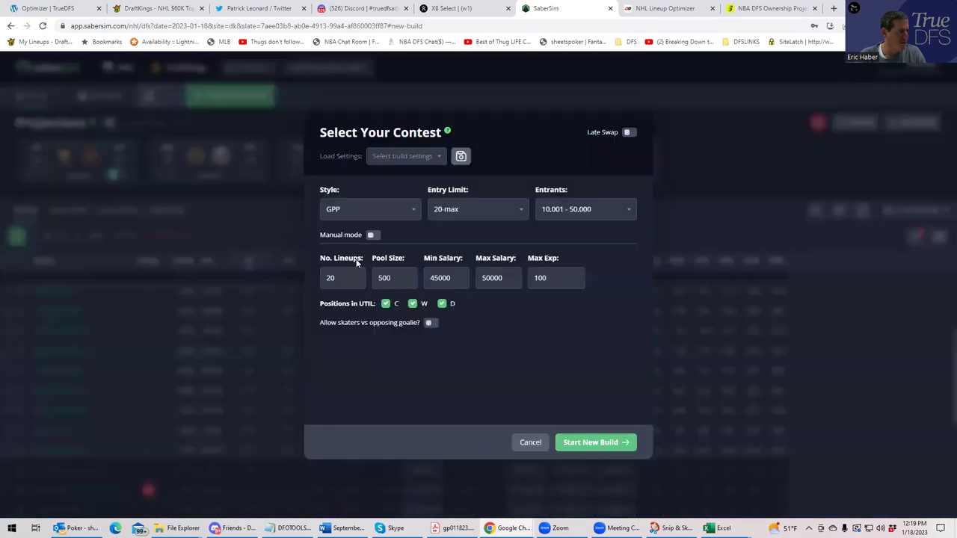
{"action": "key", "text": "BackSpace"}
{"action": "key", "text": "BackSpace"}
{"action": "type", "text": "50"}
{"action": "left_click", "coordinate": [494, 351]}
{"action": "left_click", "coordinate": [492, 223]}
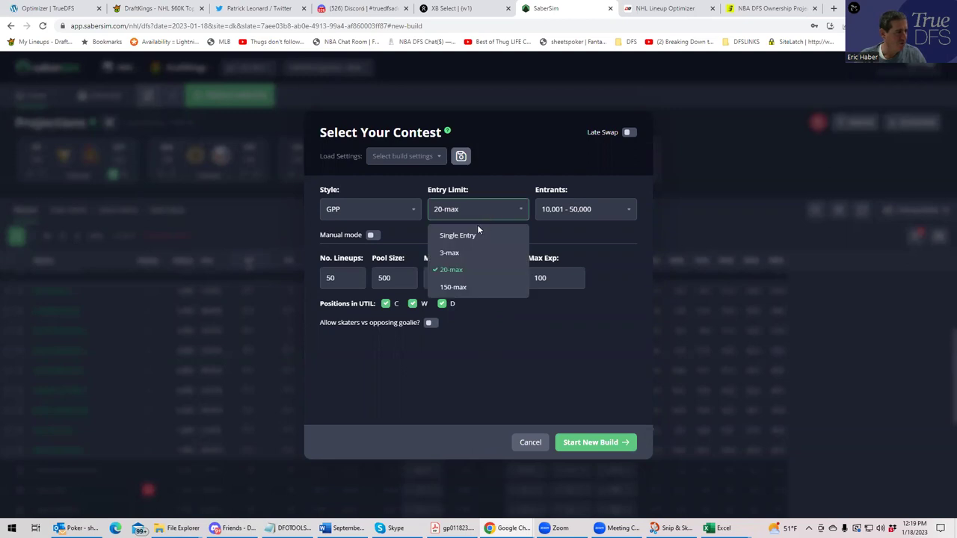
{"action": "left_click", "coordinate": [455, 287]}
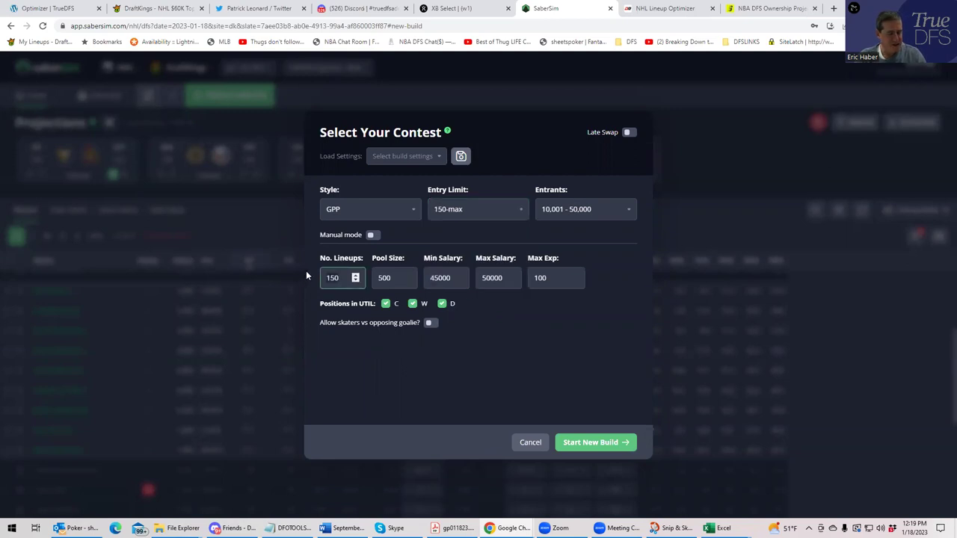
{"action": "key", "text": "BackSpace"}
{"action": "key", "text": "BackSpace"}
{"action": "key", "text": "BackSpace"}
{"action": "type", "text": "50"}
{"action": "left_click", "coordinate": [417, 389]}
{"action": "left_click", "coordinate": [576, 442]}
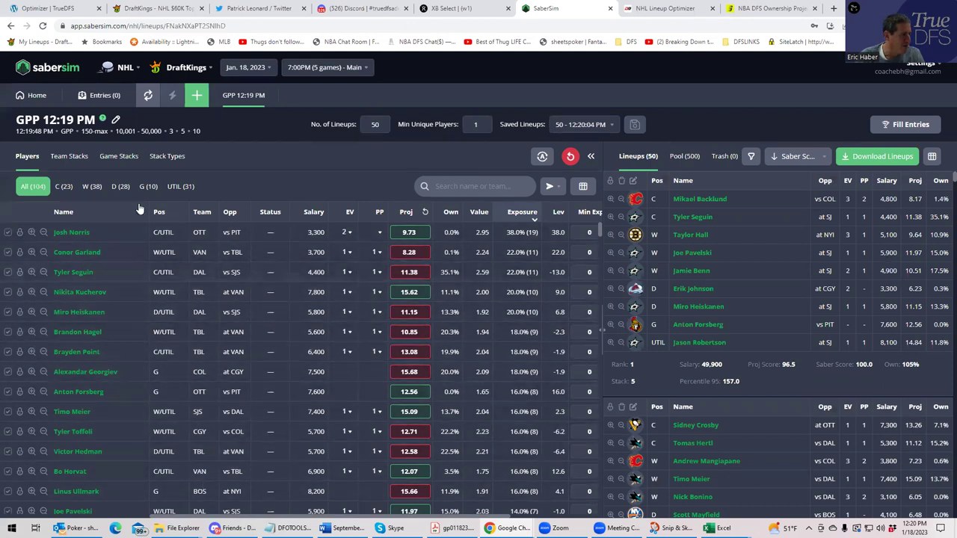
Step: Examine the build's team stack exposures for 5-, 4-, 3-, 2-stacks and all stacks, along with the stack type exposures
{"action": "left_click", "coordinate": [75, 158]}
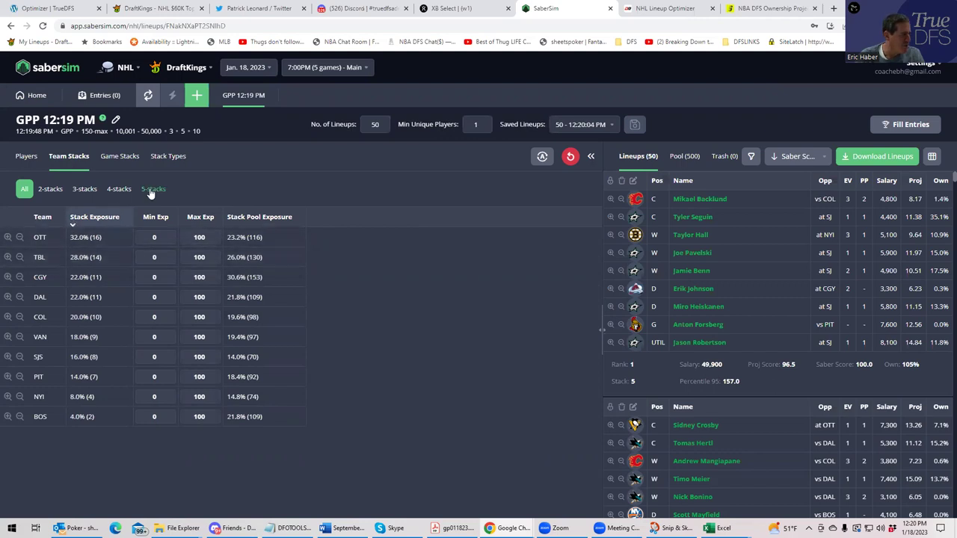
{"action": "left_click", "coordinate": [152, 189]}
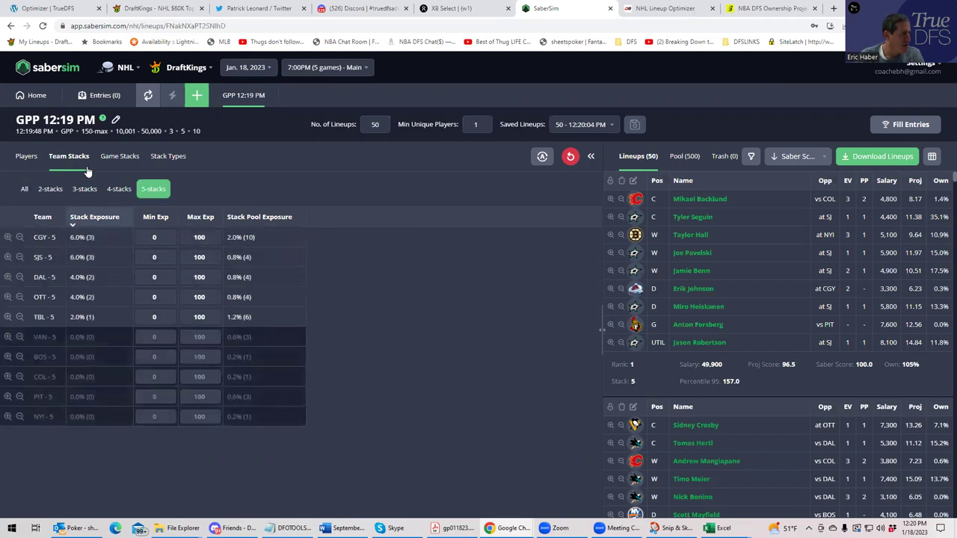
{"action": "left_click", "coordinate": [166, 157]}
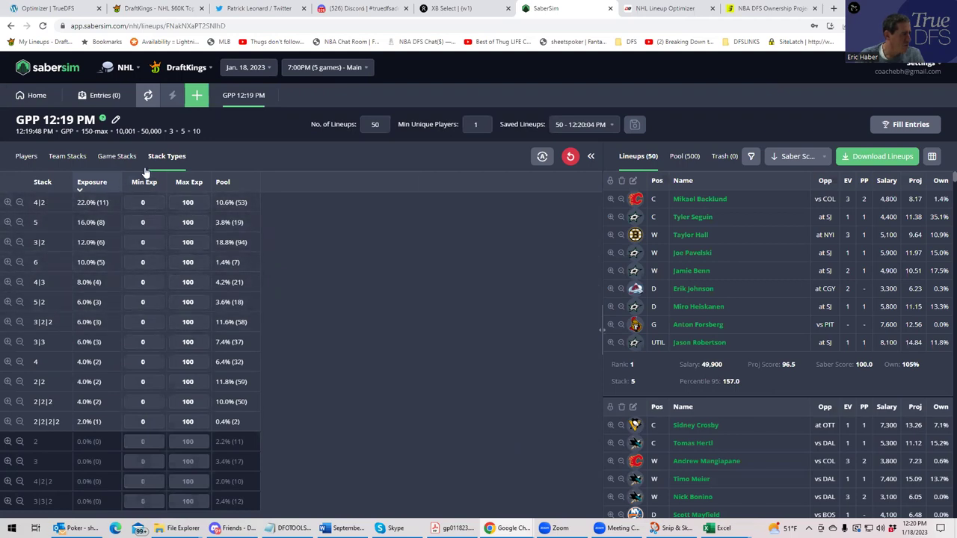
{"action": "left_click", "coordinate": [69, 158]}
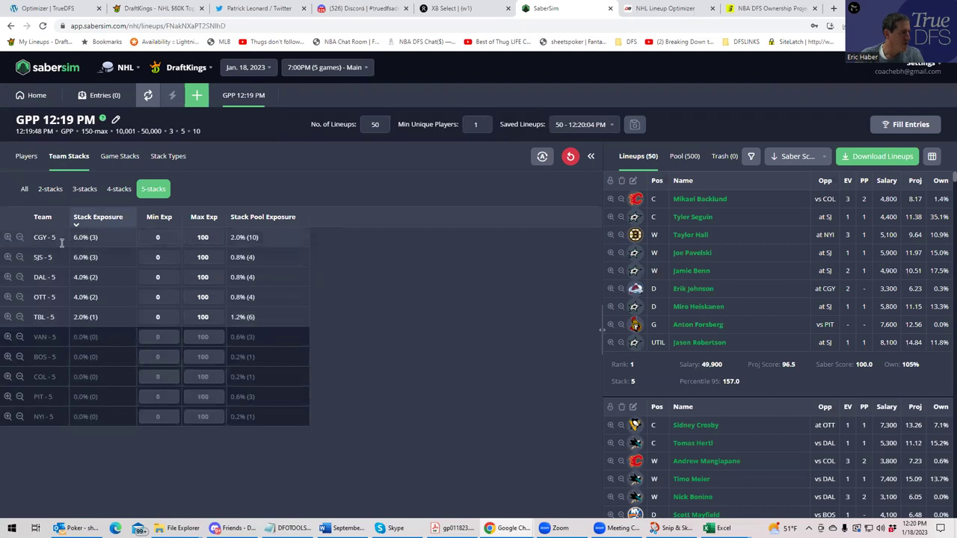
{"action": "left_click", "coordinate": [117, 193]}
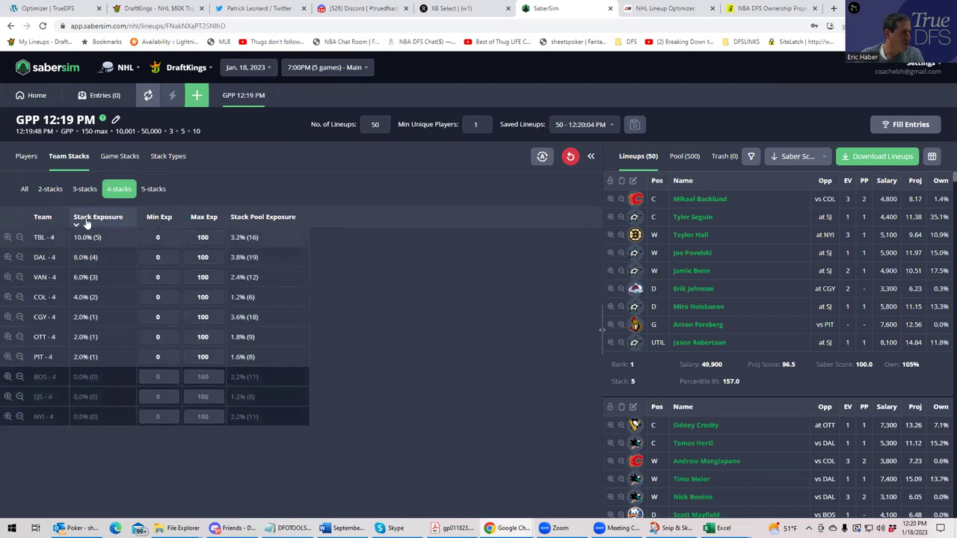
{"action": "left_click", "coordinate": [85, 190]}
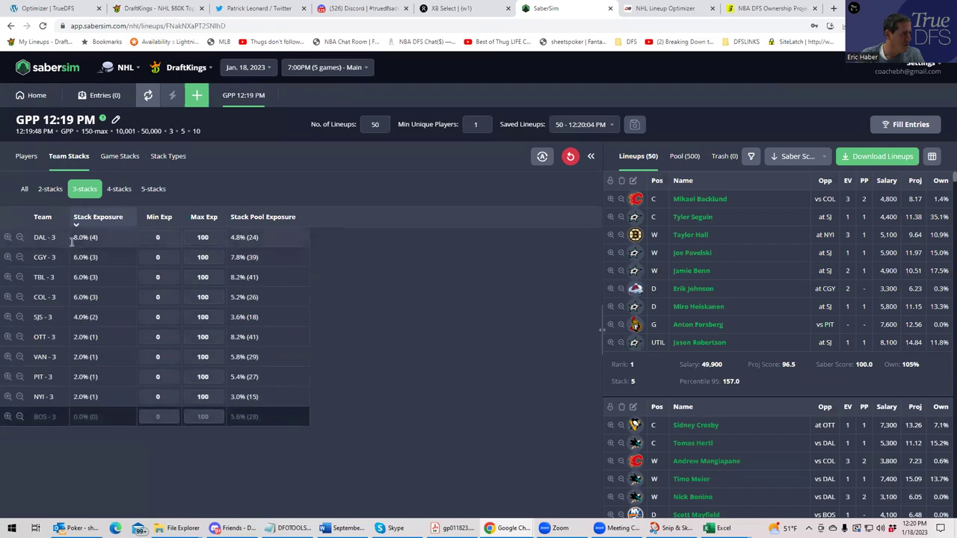
{"action": "left_click", "coordinate": [50, 192]}
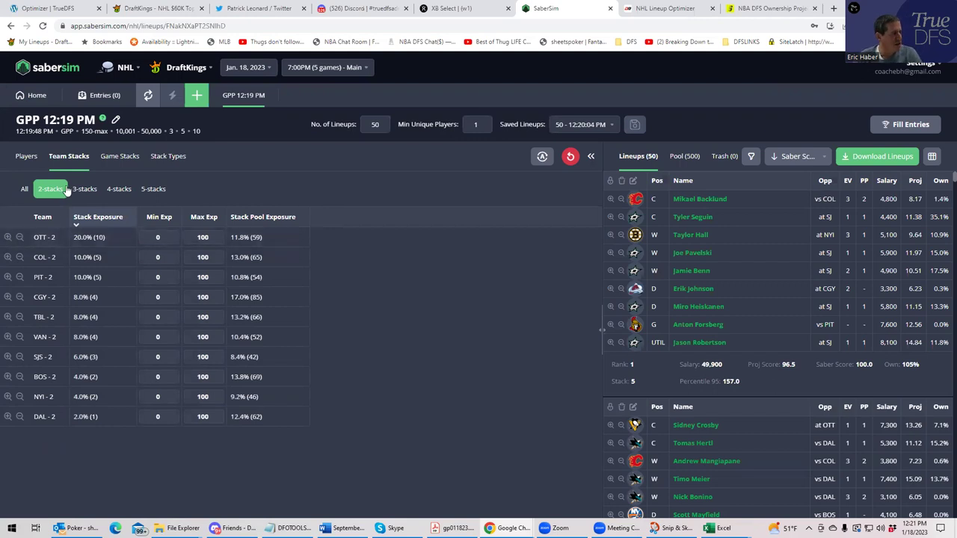
{"action": "left_click", "coordinate": [169, 158]}
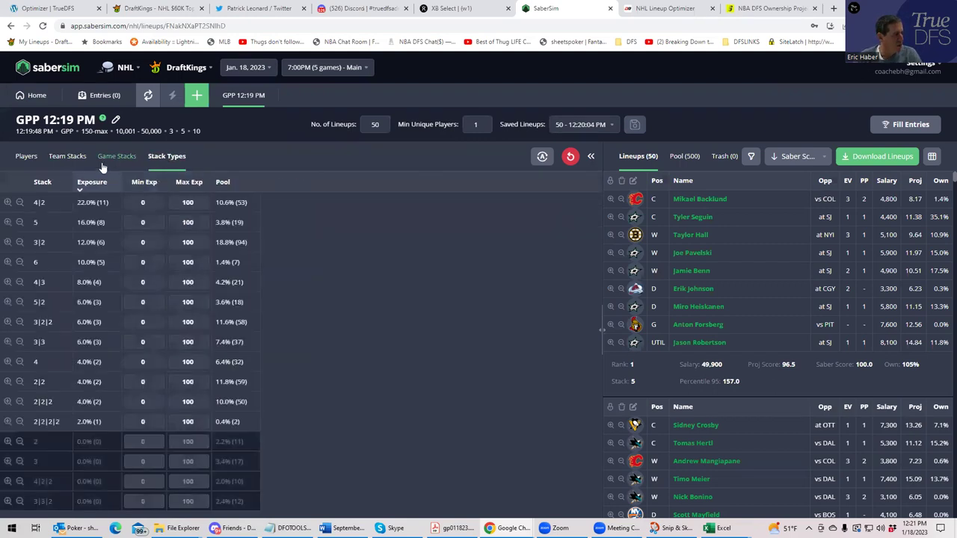
{"action": "left_click", "coordinate": [62, 159]}
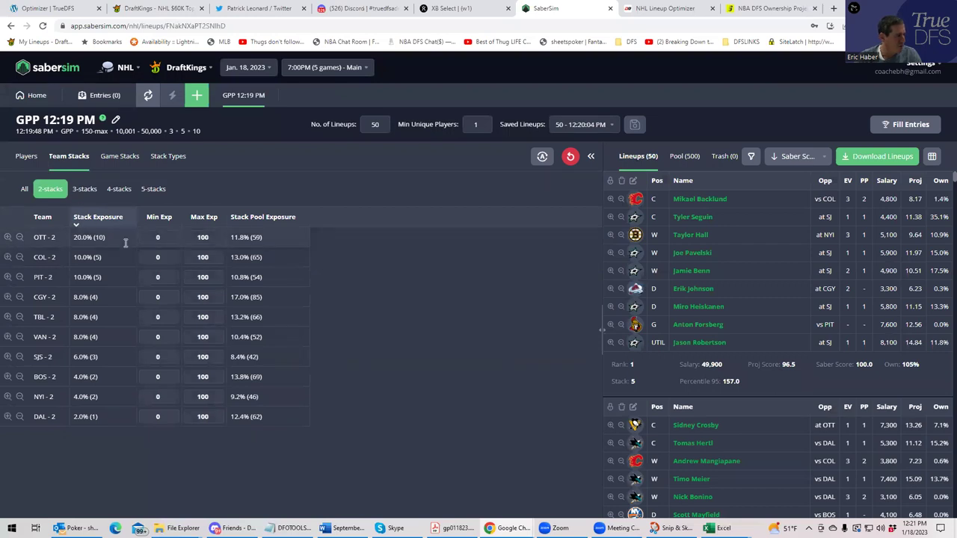
{"action": "left_click", "coordinate": [24, 190]}
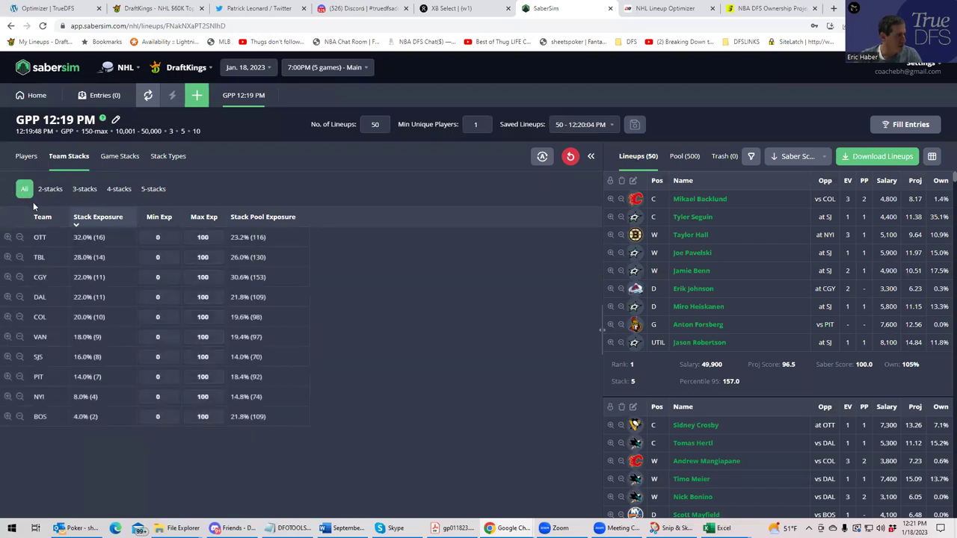